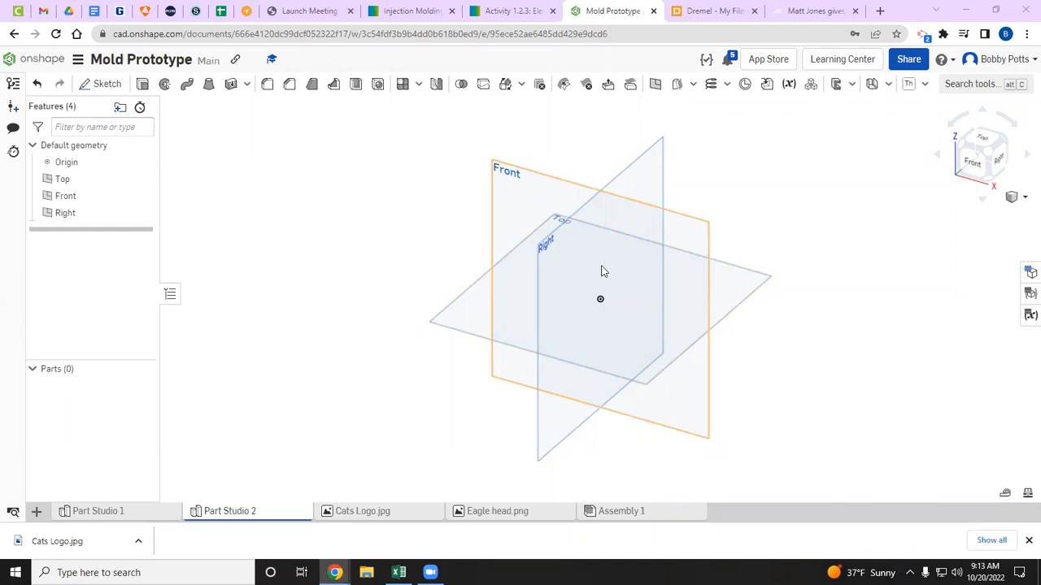
# - Search Google for "UK logo" and take a screen snip of the blue wildcat head image from the results
pyautogui.click(880, 12)
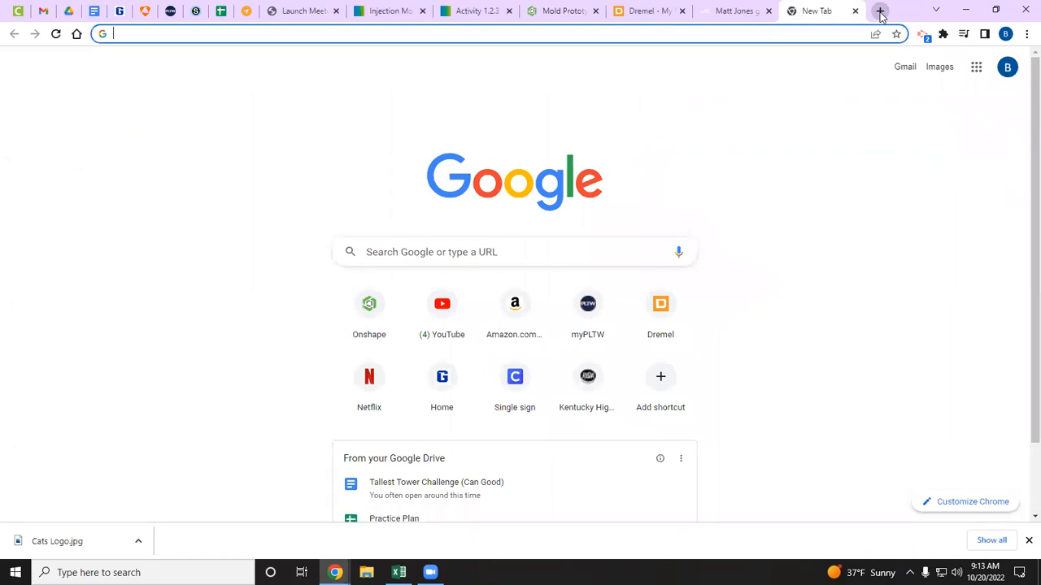
pyautogui.write('Uk logo')
pyautogui.press('Return')
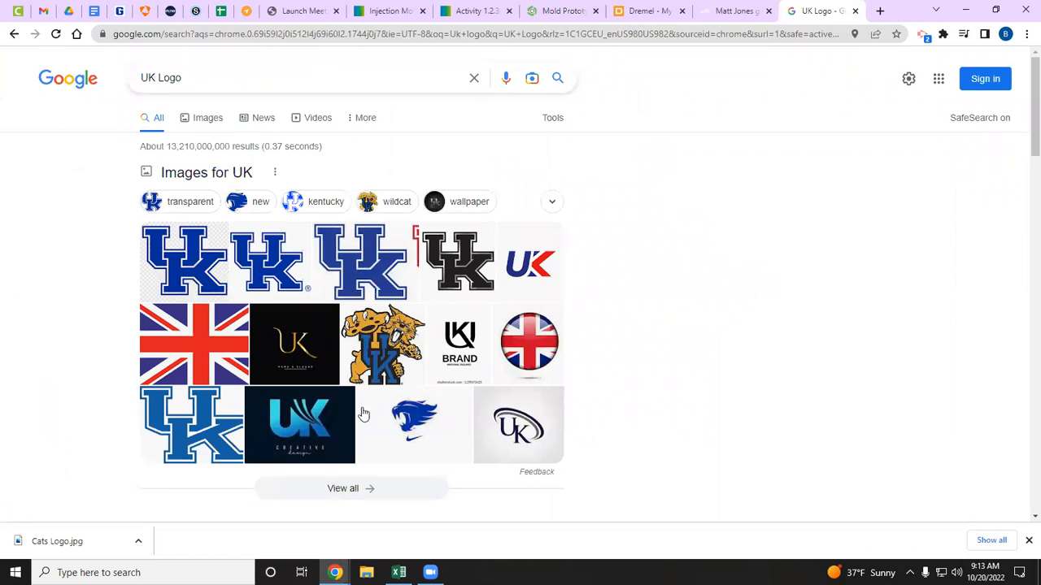
pyautogui.click(419, 426)
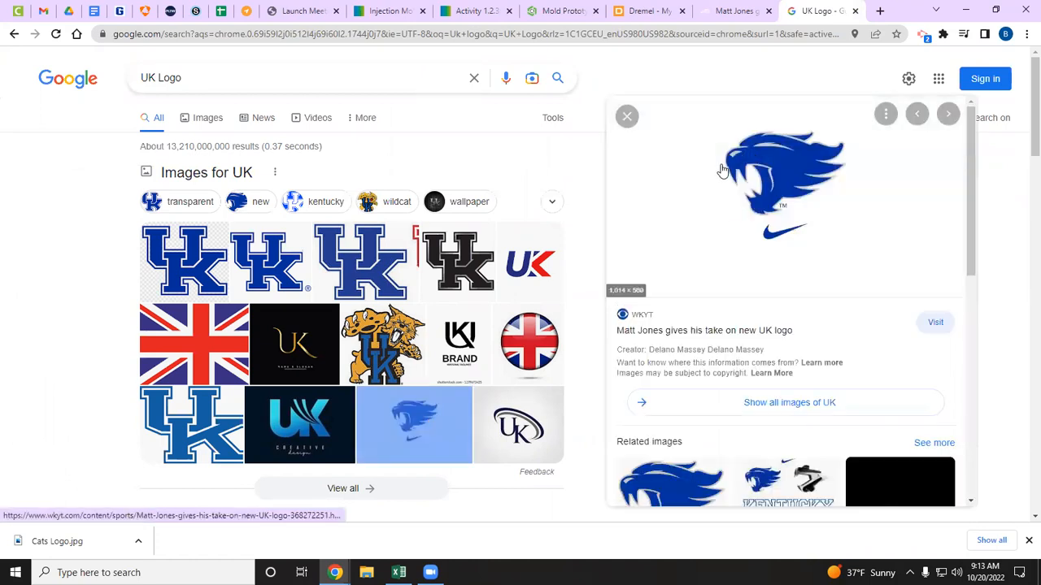
pyautogui.press('super+shift+s')
pyautogui.moveTo(705, 114); pyautogui.dragTo(860, 220)
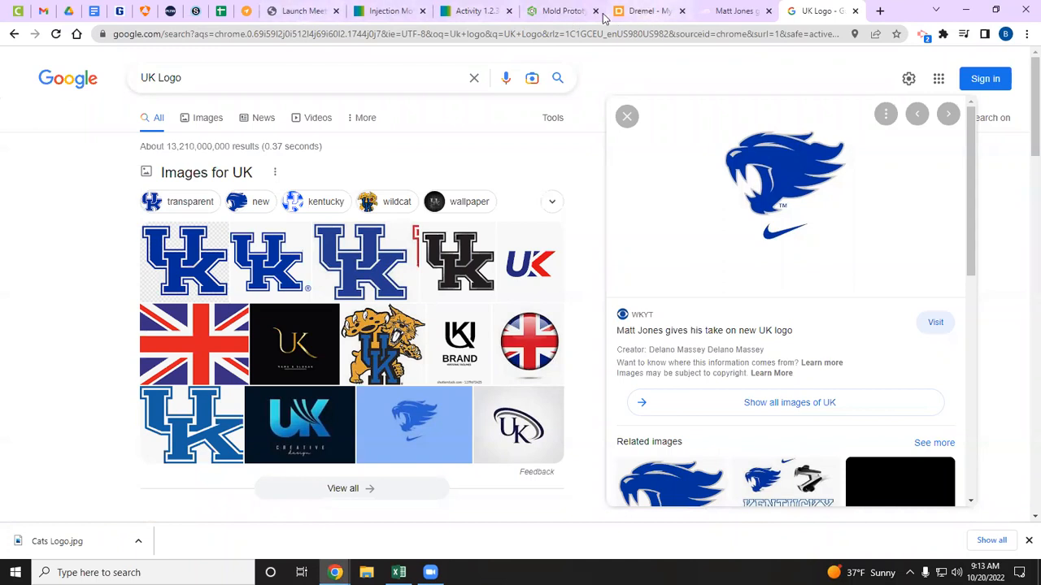
# - Switch to the Onshape Mold Prototype document and start a new sketch on the Top plane, viewed from above
pyautogui.click(561, 10)
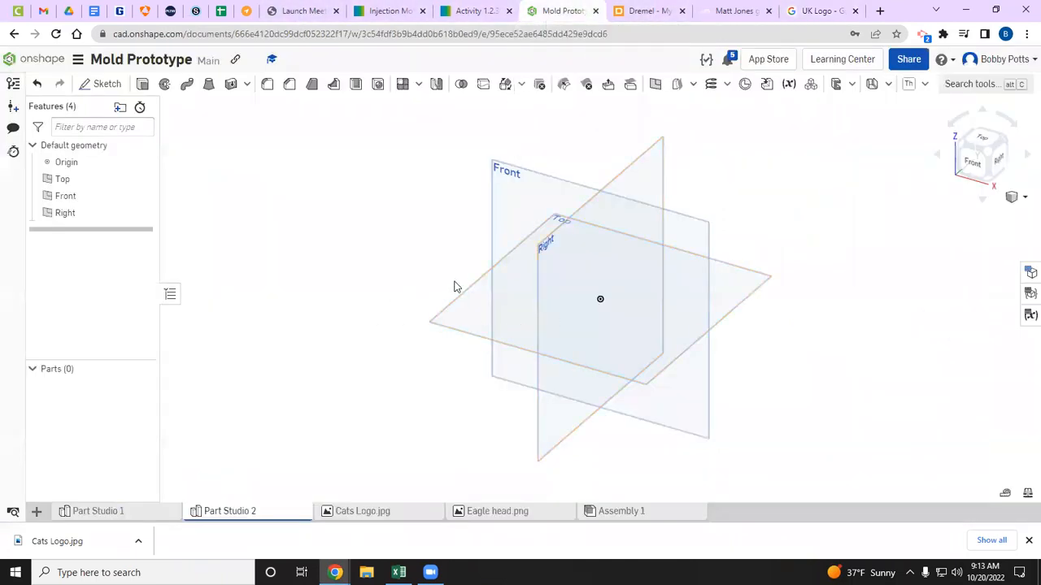
pyautogui.click(103, 84)
pyautogui.click(521, 186)
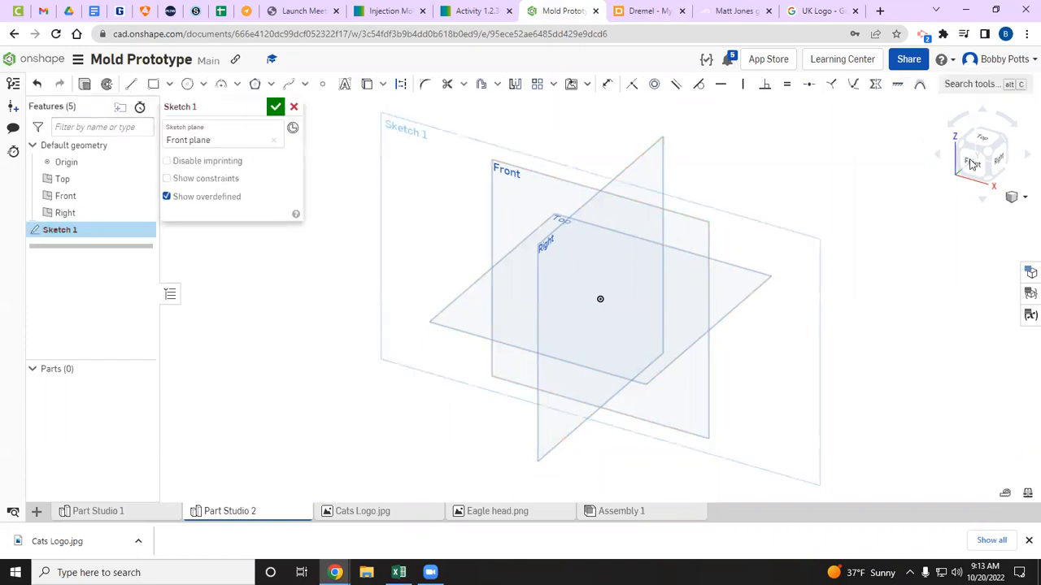
pyautogui.click(273, 140)
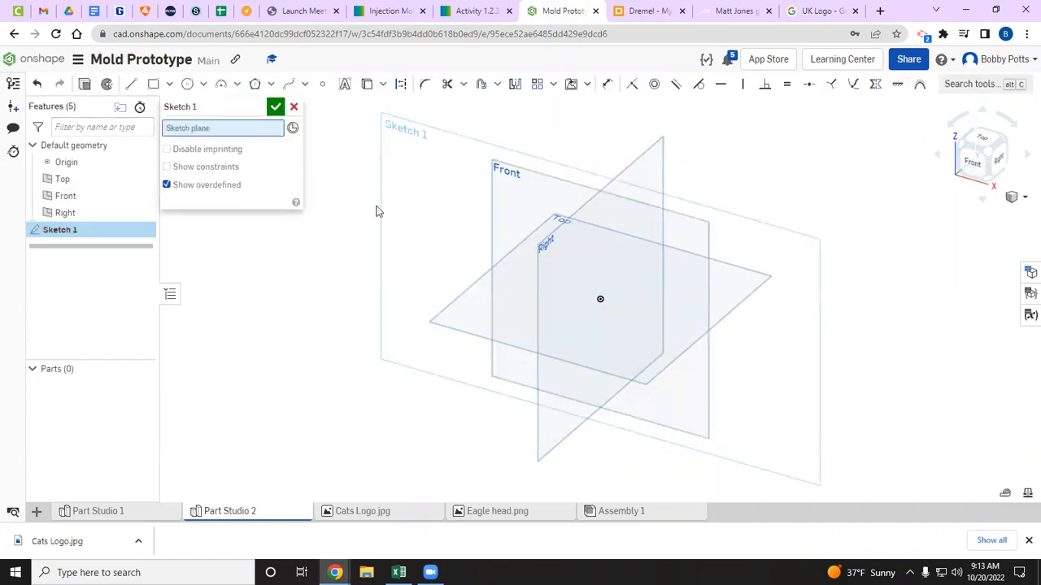
pyautogui.click(468, 315)
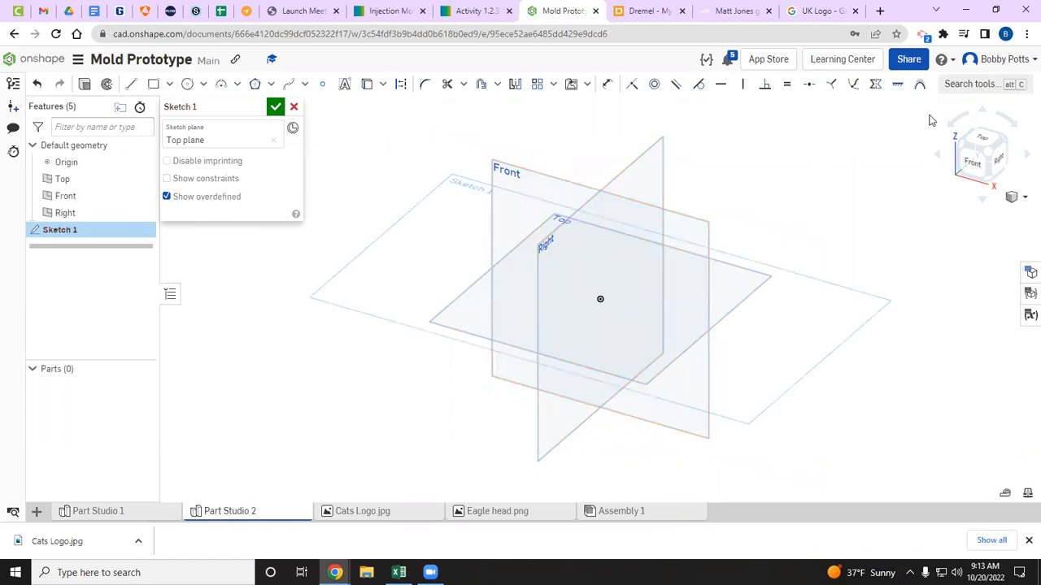
pyautogui.click(975, 147)
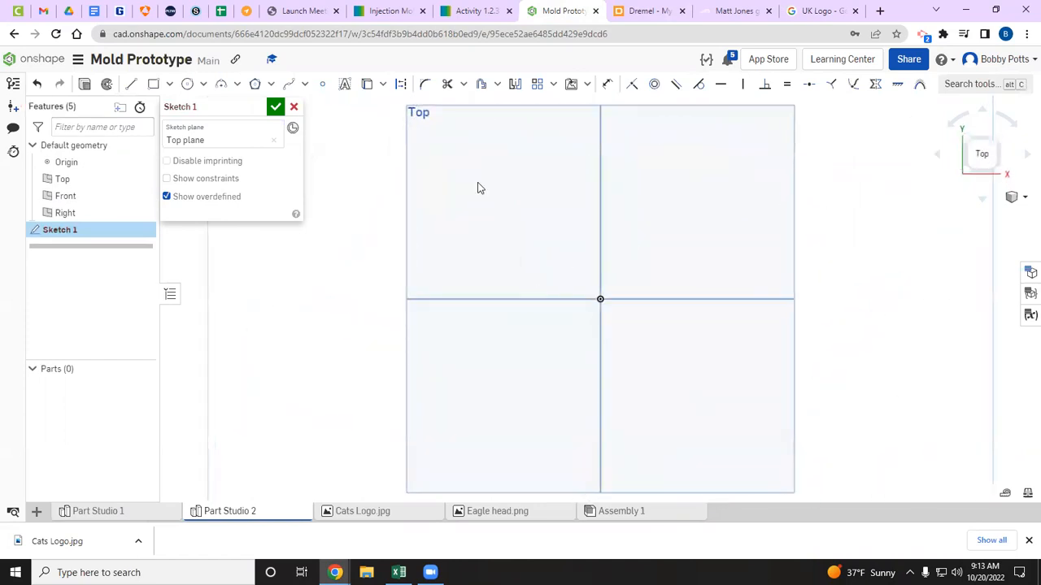
# - Sketch a 1.5 by 1.5 in square in the upper-left quadrant of the Top plane
pyautogui.click(154, 84)
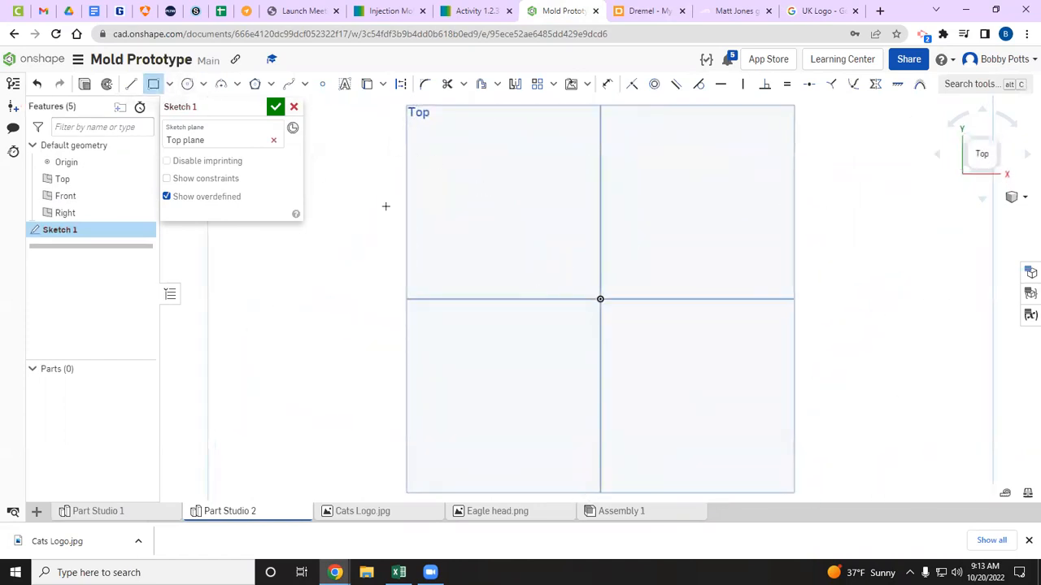
pyautogui.click(454, 267)
pyautogui.click(565, 140)
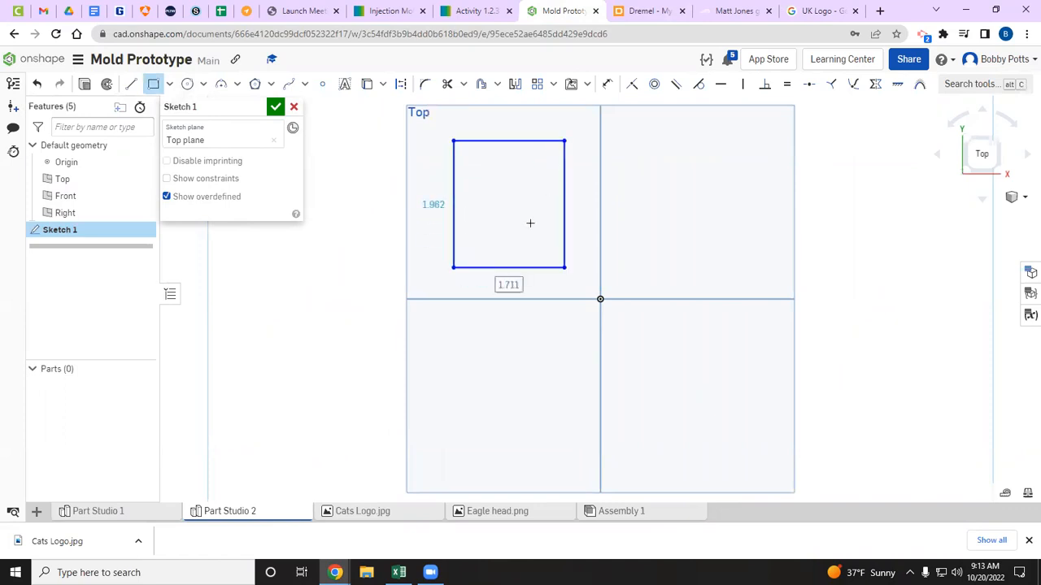
pyautogui.doubleClick(518, 279)
pyautogui.write('1.5')
pyautogui.press('Tab')
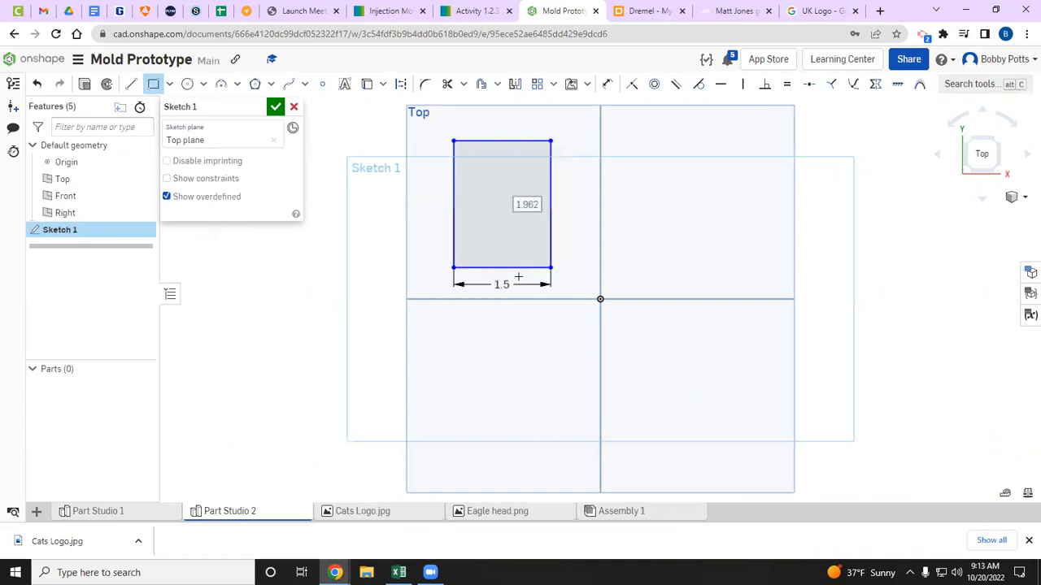
pyautogui.write('1.5')
pyautogui.press('Return')
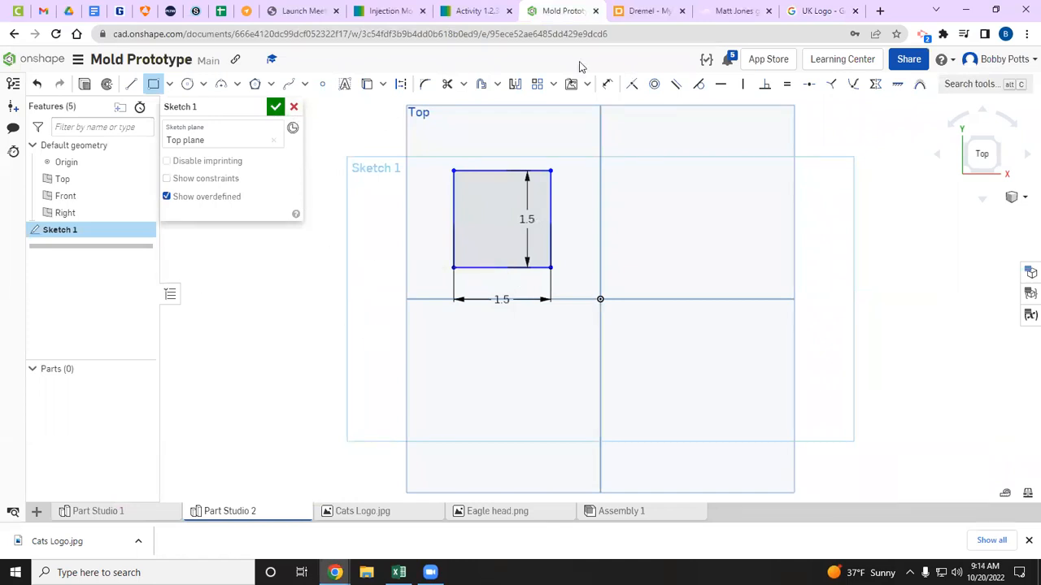
# - Insert Cats Logo.jpg into the sketch, move it so the wildcat head lies inside the square, and finish the sketch
pyautogui.click(587, 85)
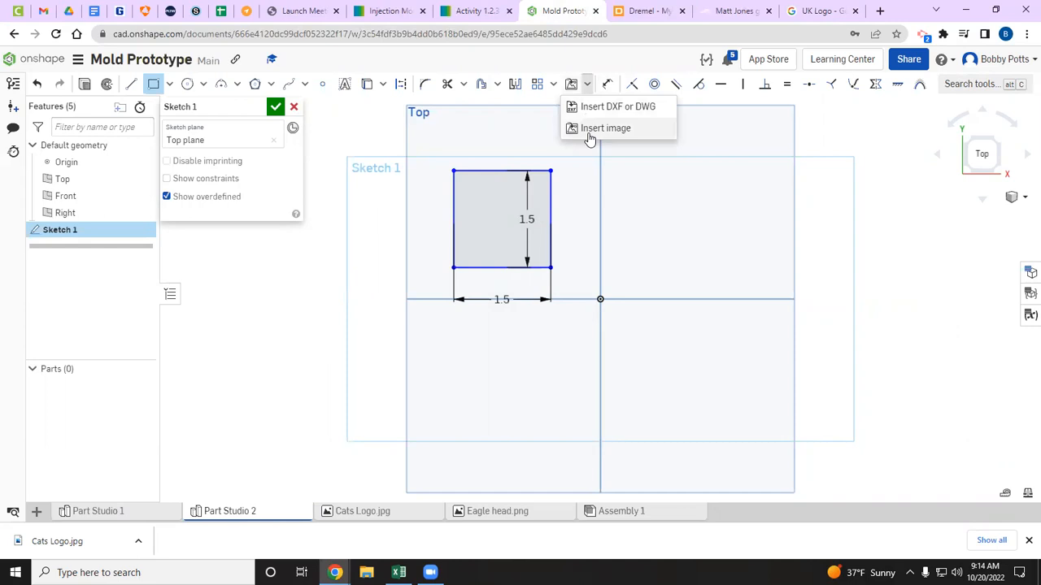
pyautogui.click(602, 128)
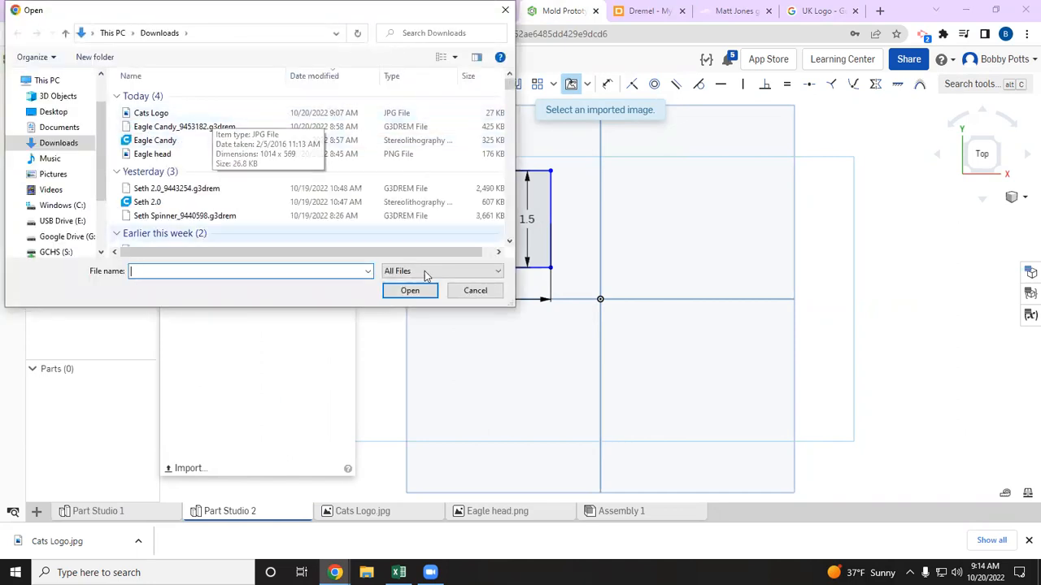
pyautogui.click(465, 294)
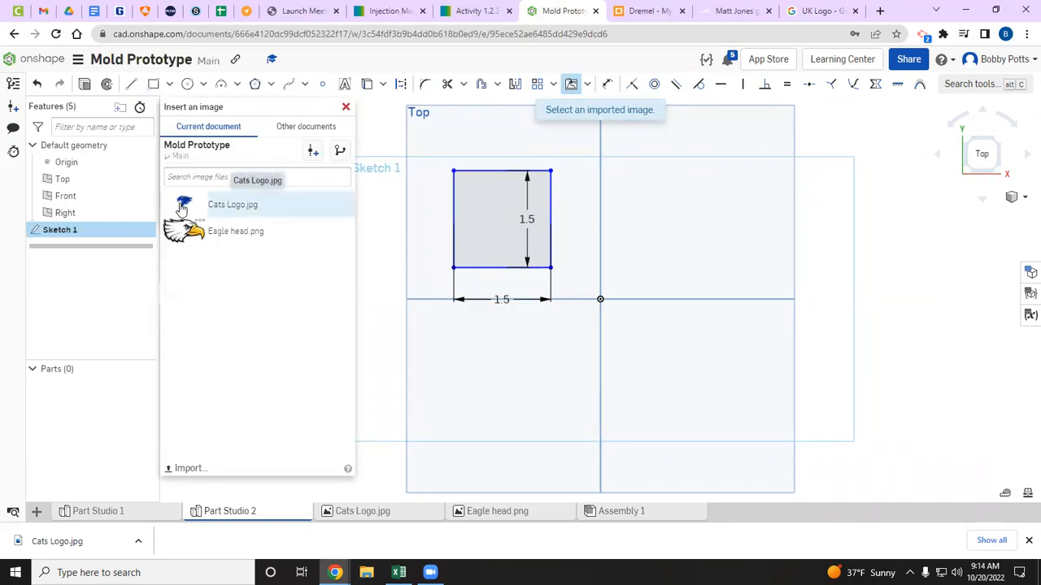
pyautogui.click(182, 208)
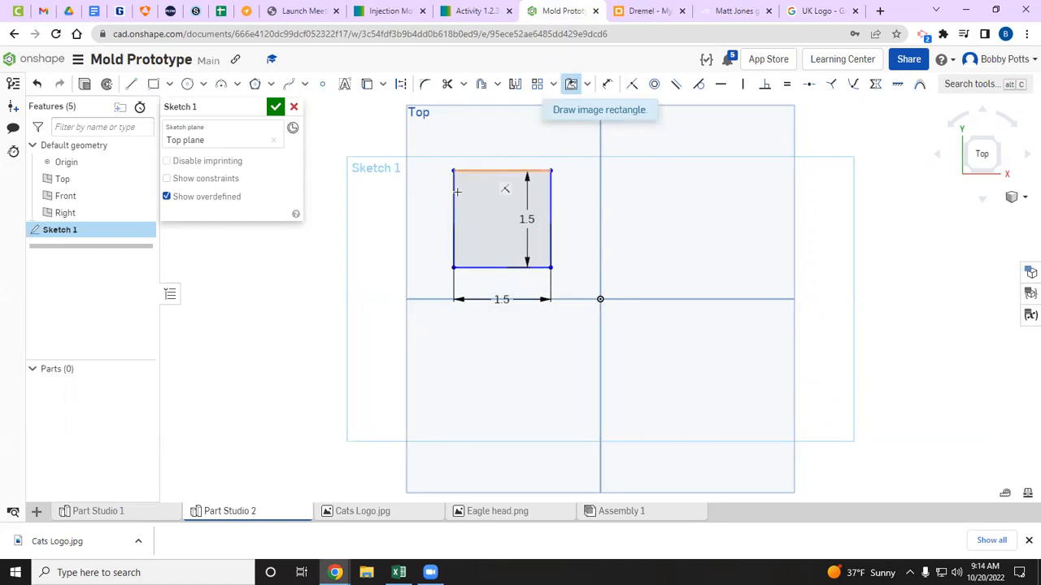
pyautogui.click(425, 418)
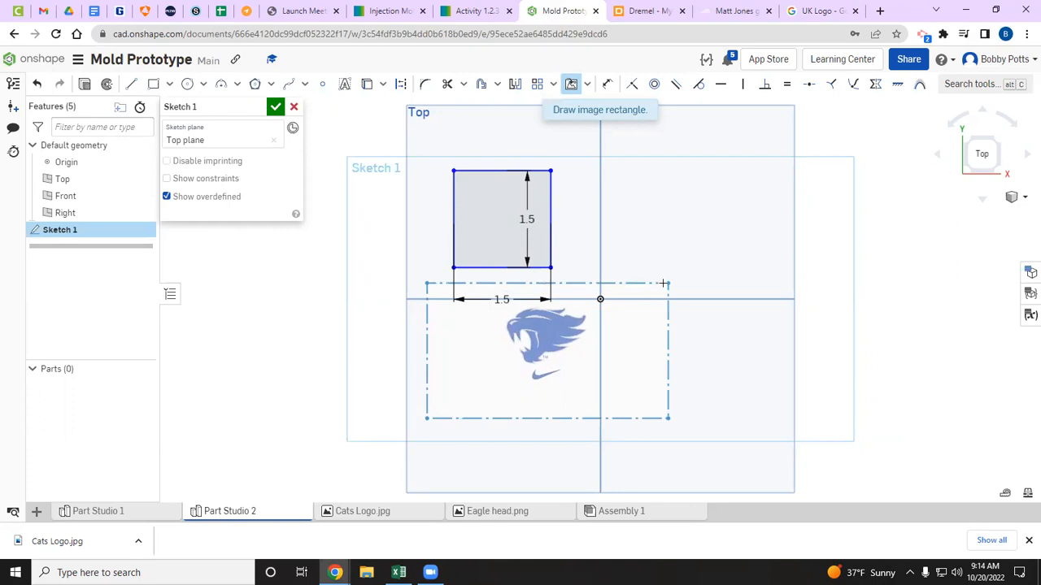
pyautogui.click(650, 285)
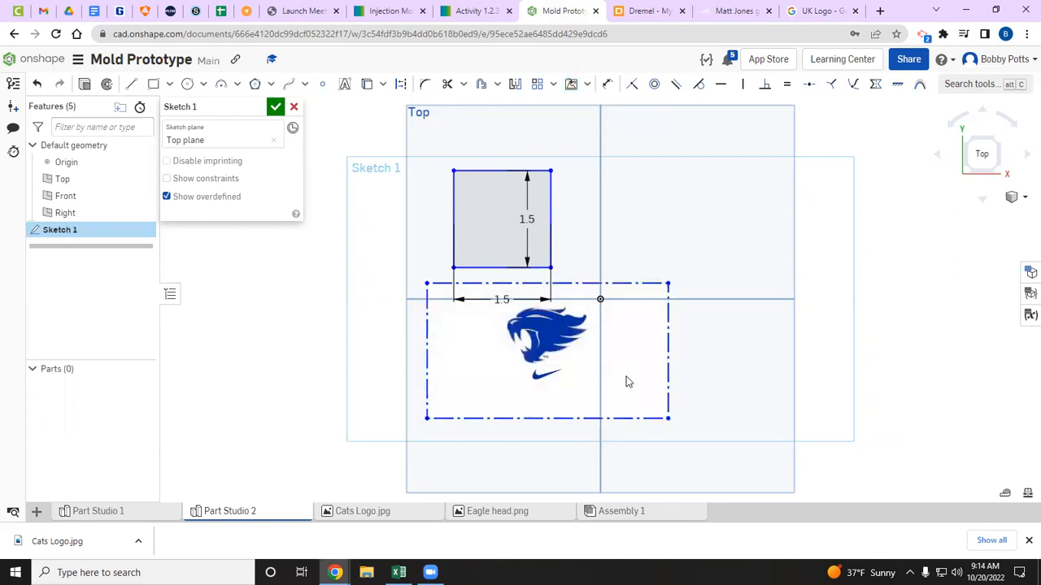
pyautogui.moveTo(605, 343); pyautogui.dragTo(583, 271)
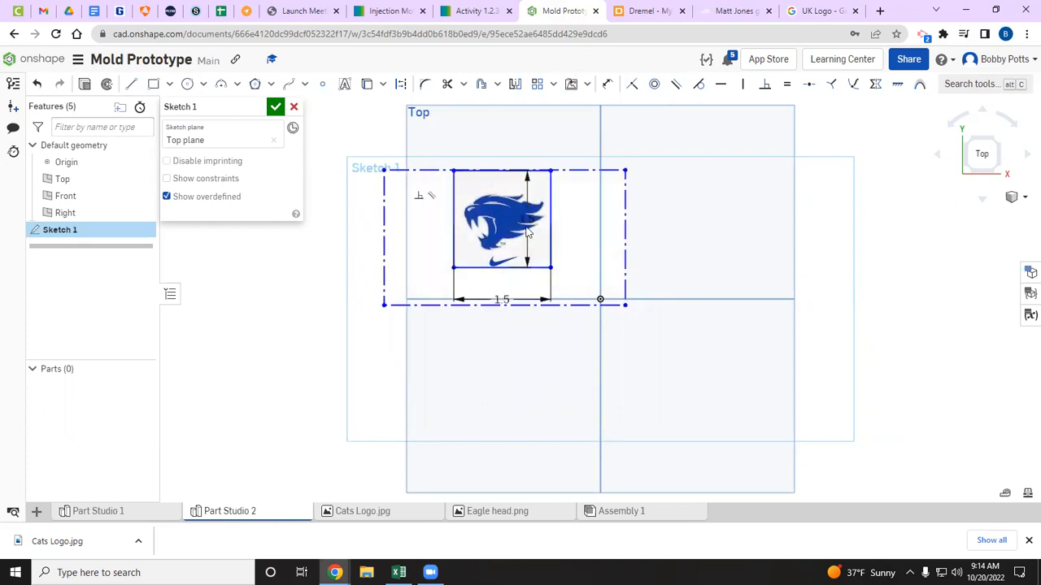
pyautogui.click(274, 108)
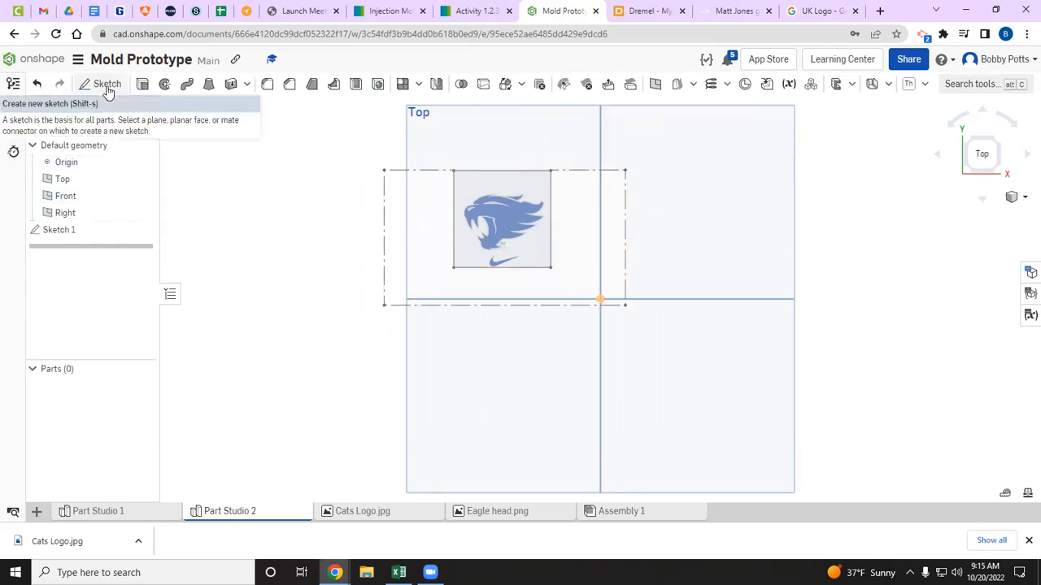
# - Hide Sketch 1 and show it again
pyautogui.click(142, 231)
pyautogui.click(142, 231)
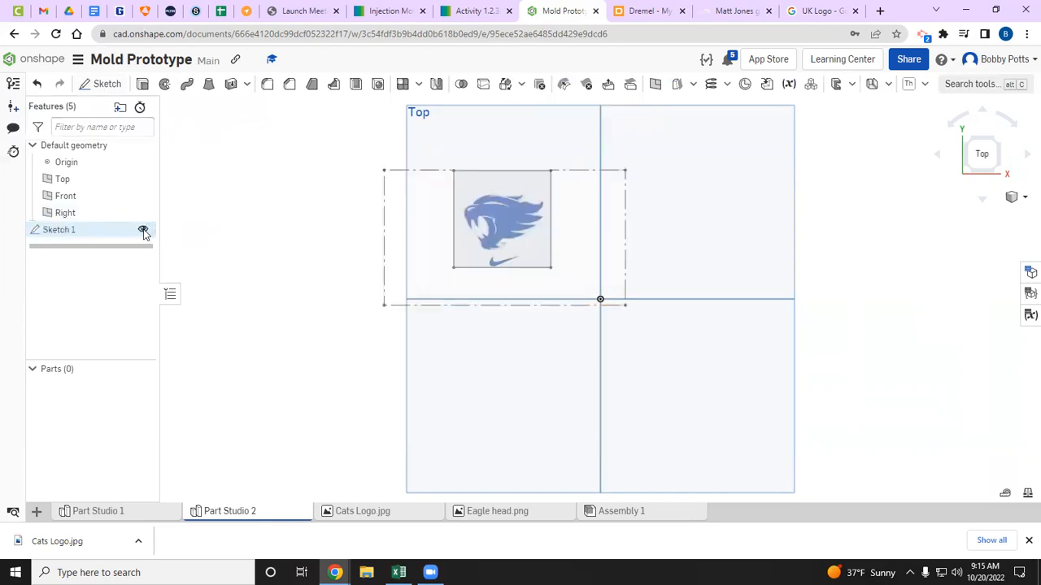
pyautogui.click(142, 231)
pyautogui.click(143, 230)
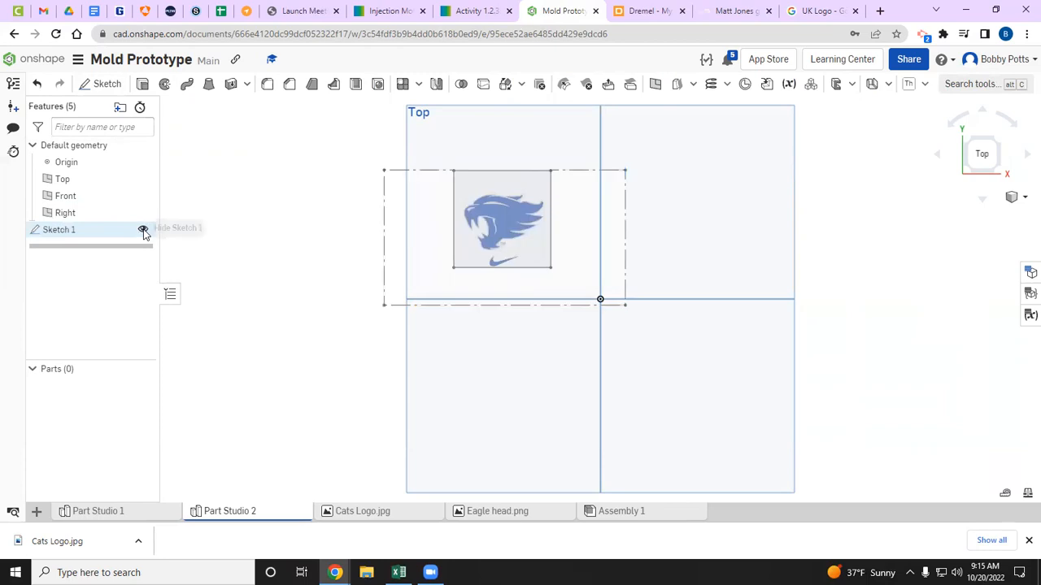
pyautogui.click(142, 231)
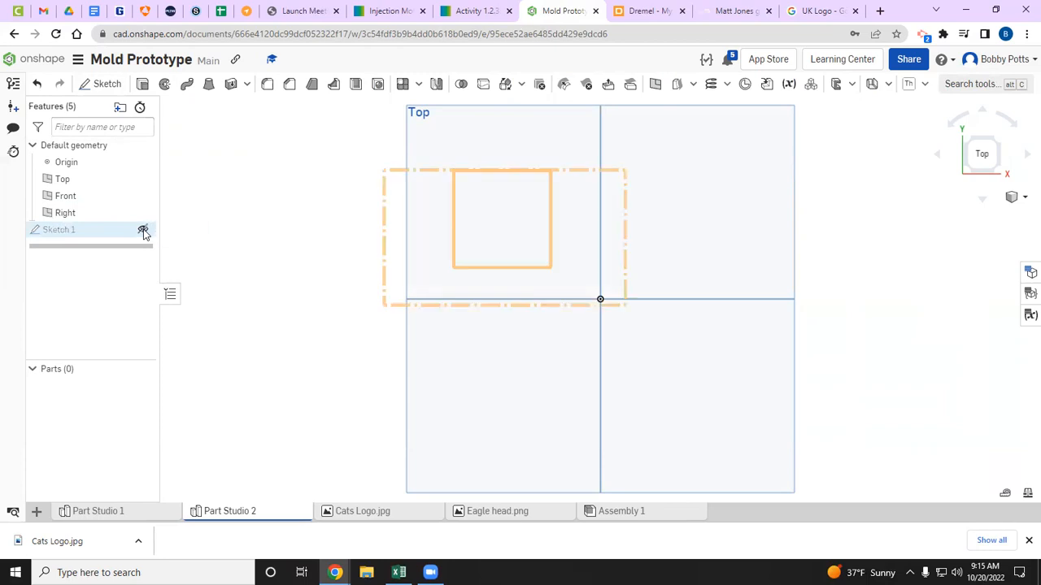
pyautogui.click(143, 231)
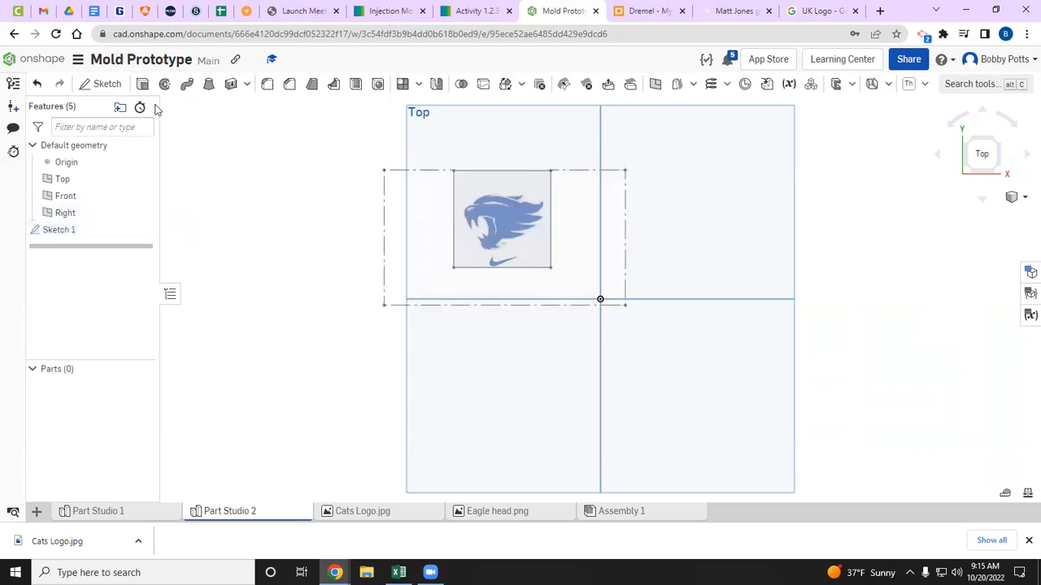
# - Trace the wildcat head's outline with a closed spline in a new sketch on the Top plane, leaving out the swoosh, and finish the sketch
pyautogui.click(119, 86)
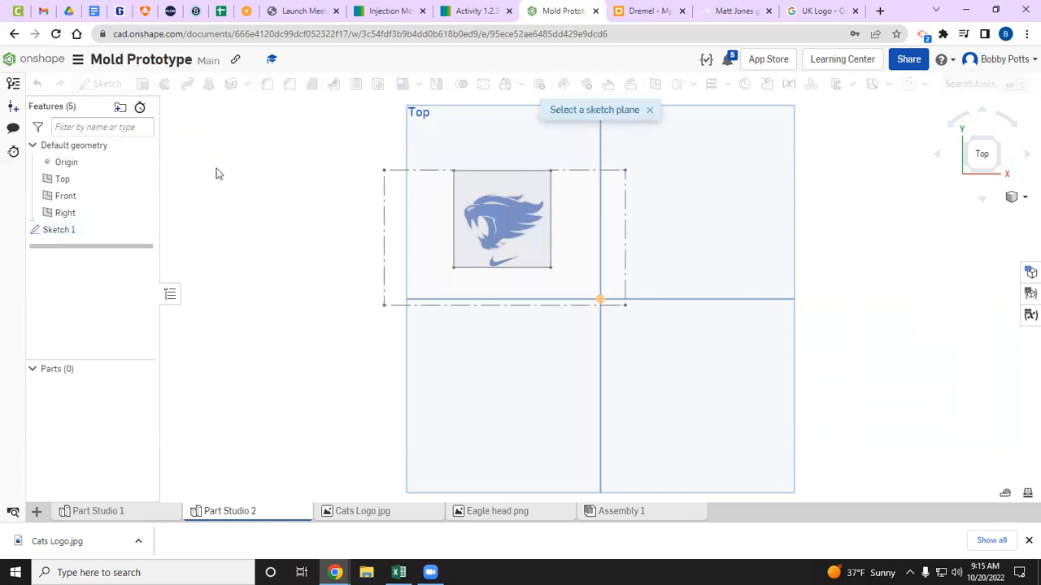
pyautogui.click(481, 399)
pyautogui.scroll(3, 448, 254)
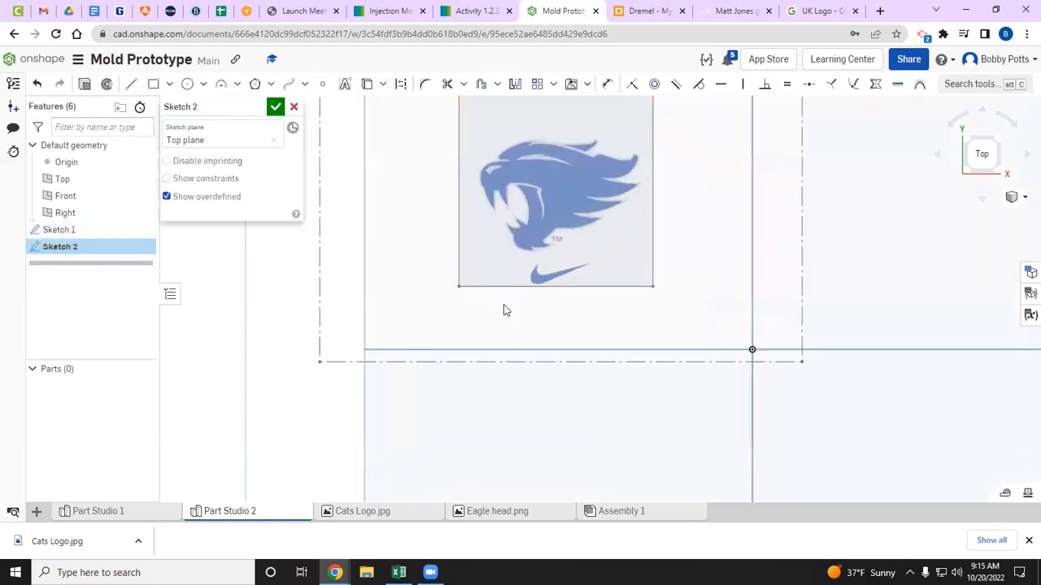
pyautogui.moveTo(507, 303); pyautogui.dragTo(472, 406, button='middle')
pyautogui.click(288, 85)
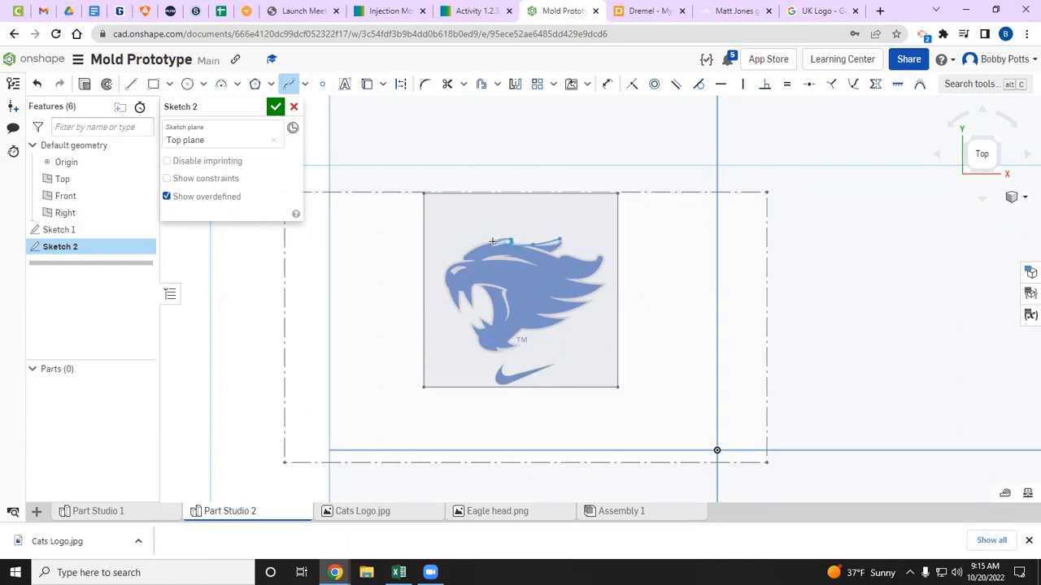
pyautogui.click(446, 289)
pyautogui.click(459, 312)
pyautogui.click(472, 310)
pyautogui.click(474, 284)
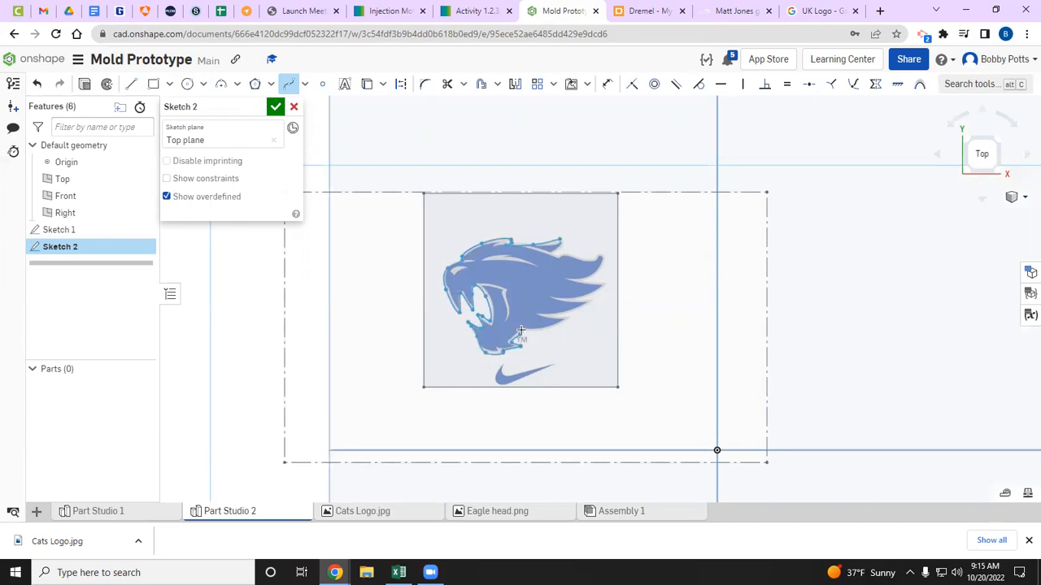
pyautogui.click(568, 315)
pyautogui.click(602, 284)
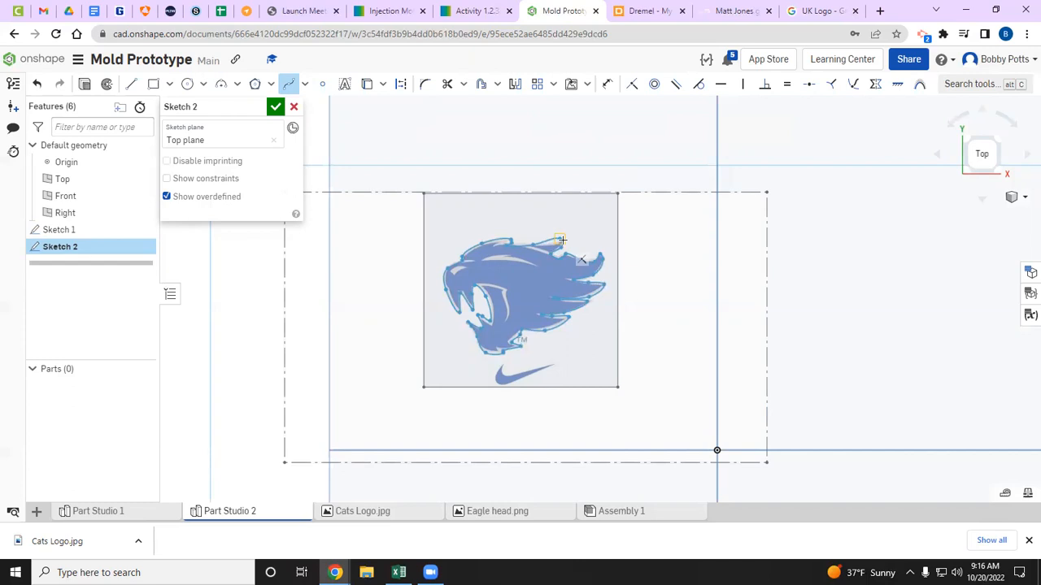
pyautogui.click(562, 240)
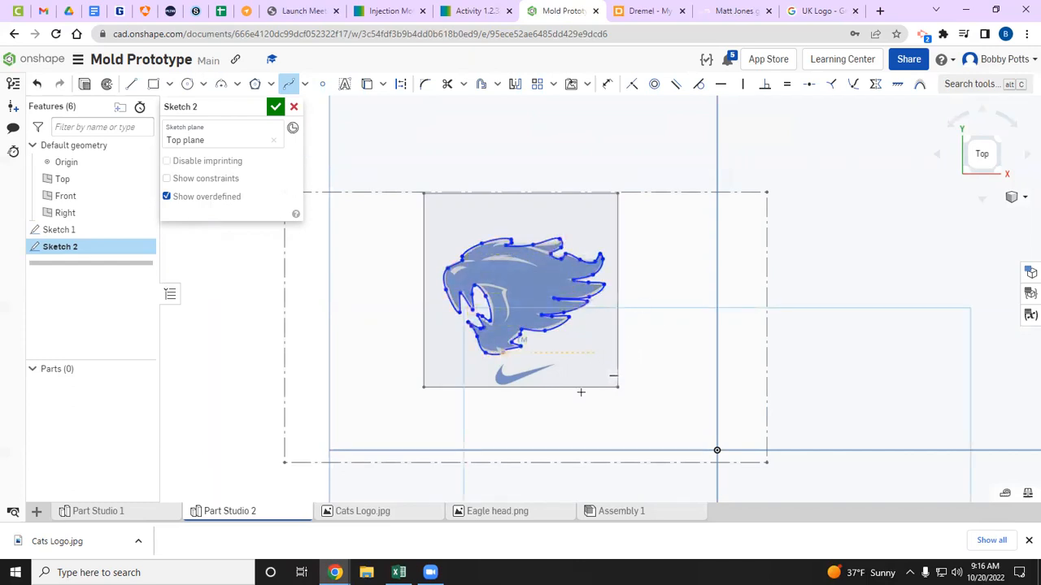
pyautogui.click(277, 108)
pyautogui.click(142, 85)
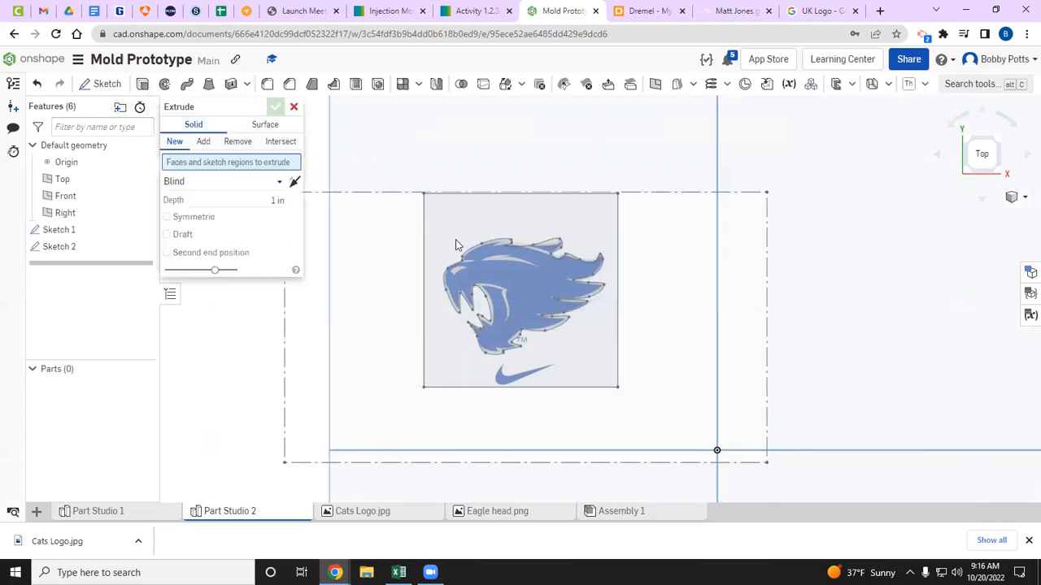
pyautogui.click(522, 291)
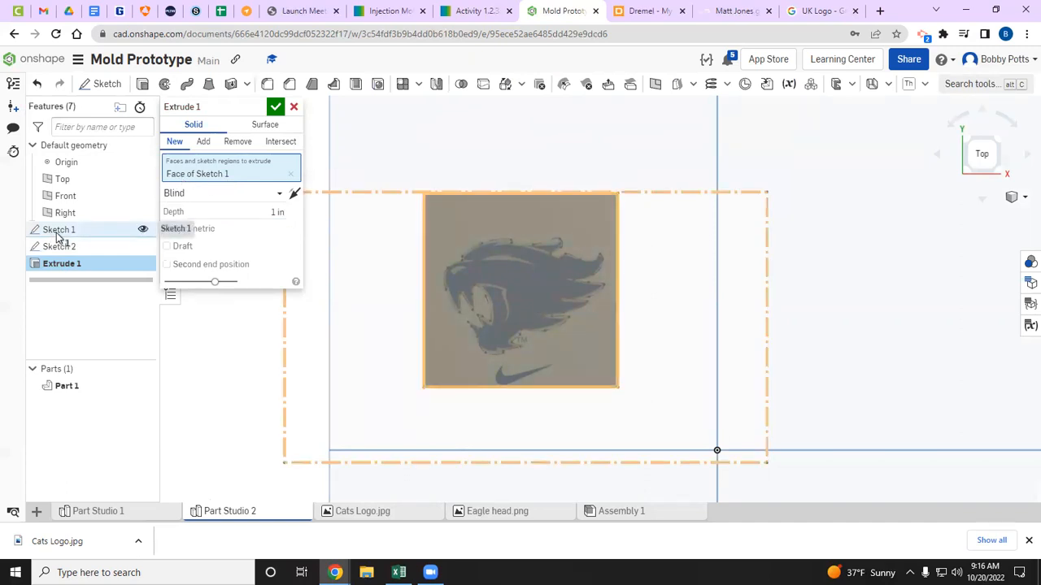
pyautogui.click(290, 175)
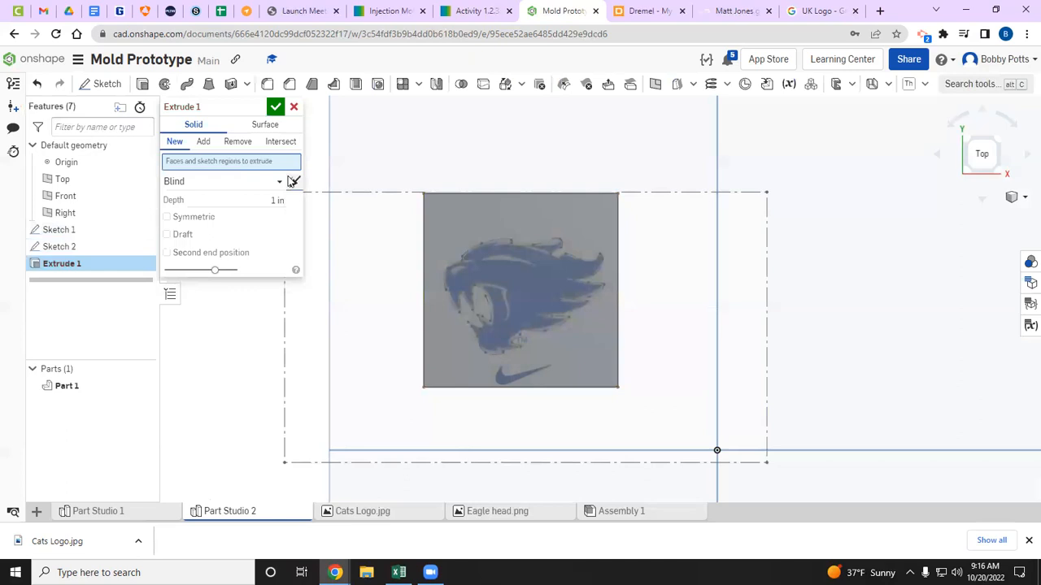
pyautogui.click(294, 107)
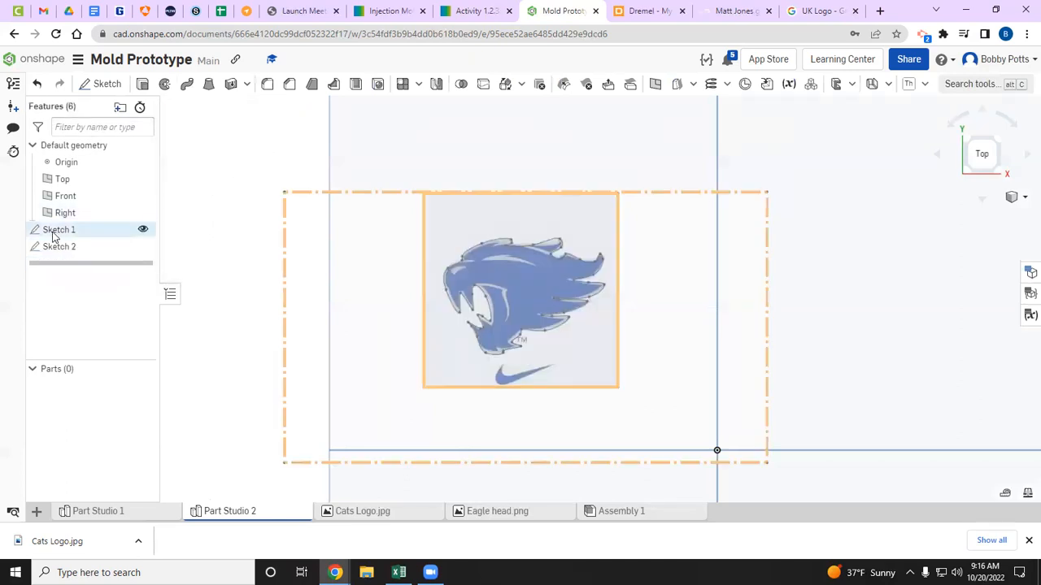
# - Hide Sketch 1 and extrude the traced wildcat head 0.4 in as a new solid
pyautogui.click(142, 228)
pyautogui.click(518, 283)
pyautogui.click(142, 84)
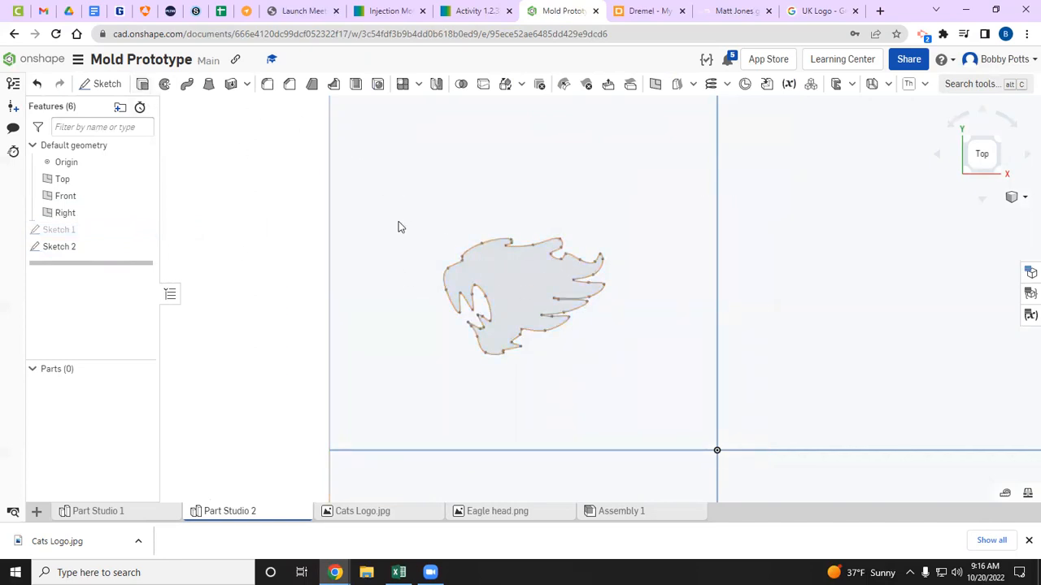
pyautogui.click(518, 295)
pyautogui.click(268, 212)
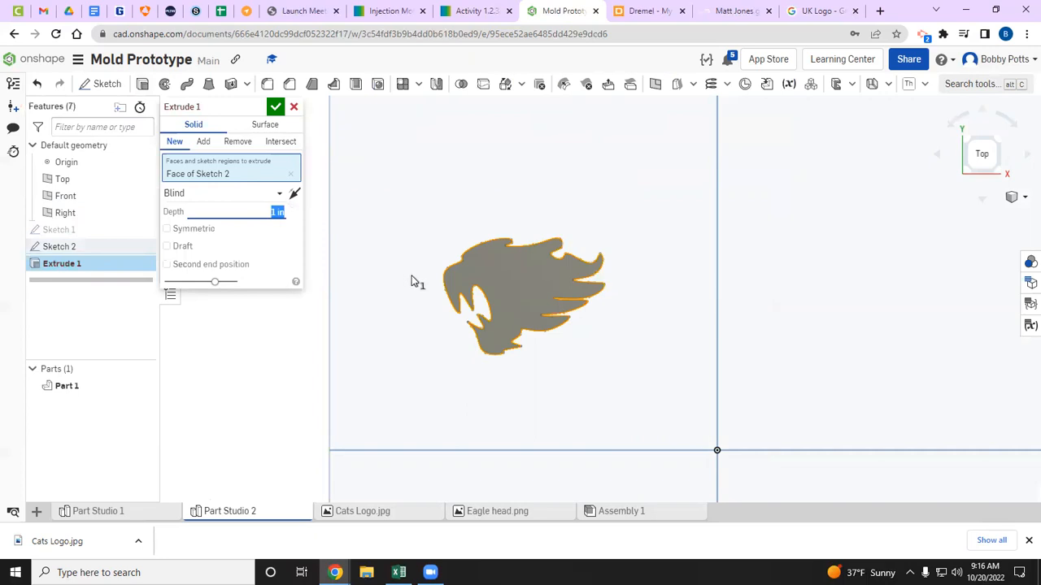
pyautogui.write('0.4')
pyautogui.press('Return')
pyautogui.click(275, 108)
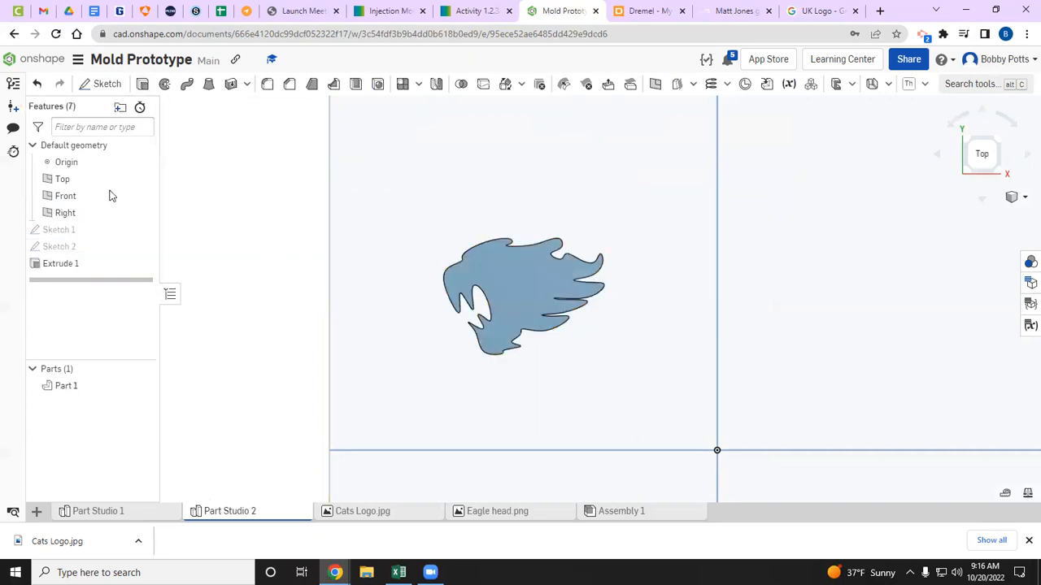
# - In a new sketch on the Top plane, place a point near the wildcat head's middle and draw a 1.5 in diameter circle centred on it
pyautogui.click(128, 87)
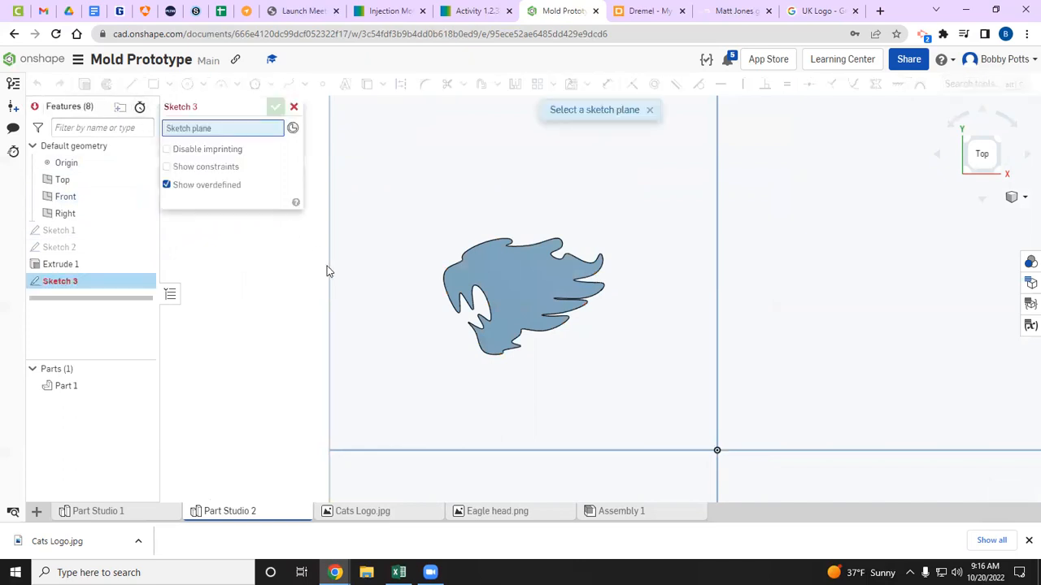
pyautogui.click(401, 415)
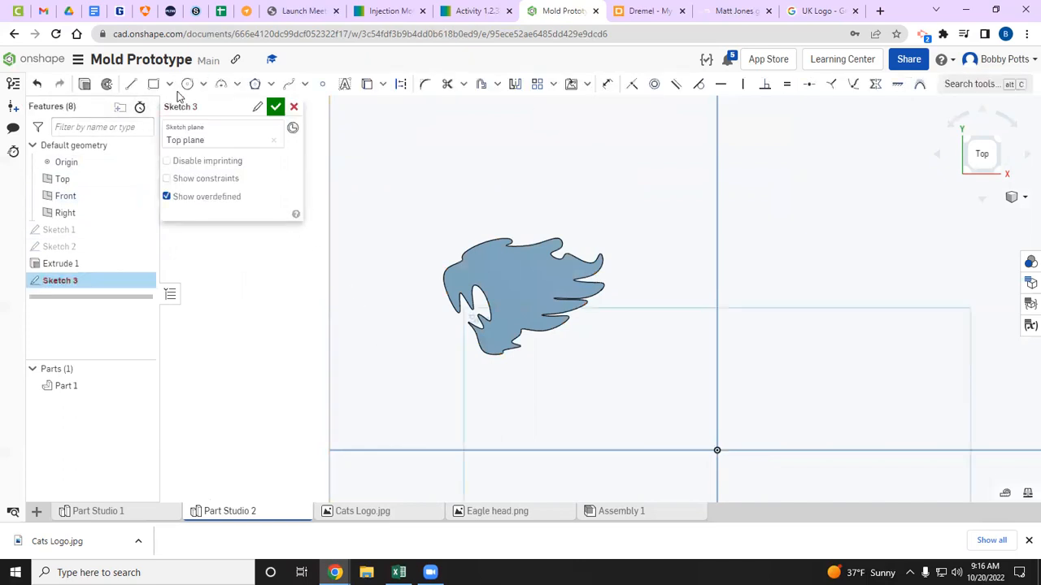
pyautogui.click(323, 85)
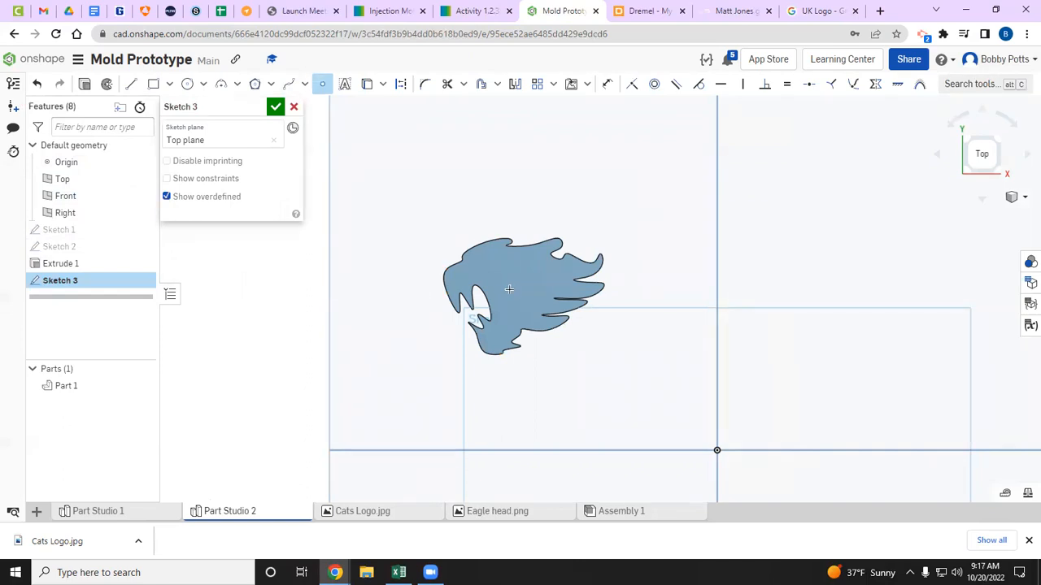
pyautogui.click(510, 289)
pyautogui.click(187, 85)
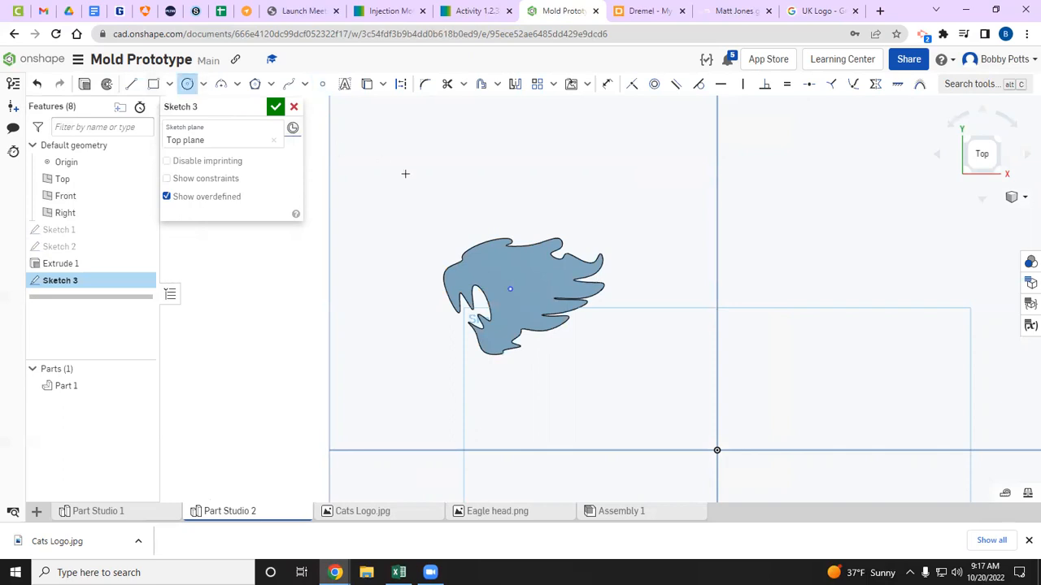
pyautogui.click(510, 288)
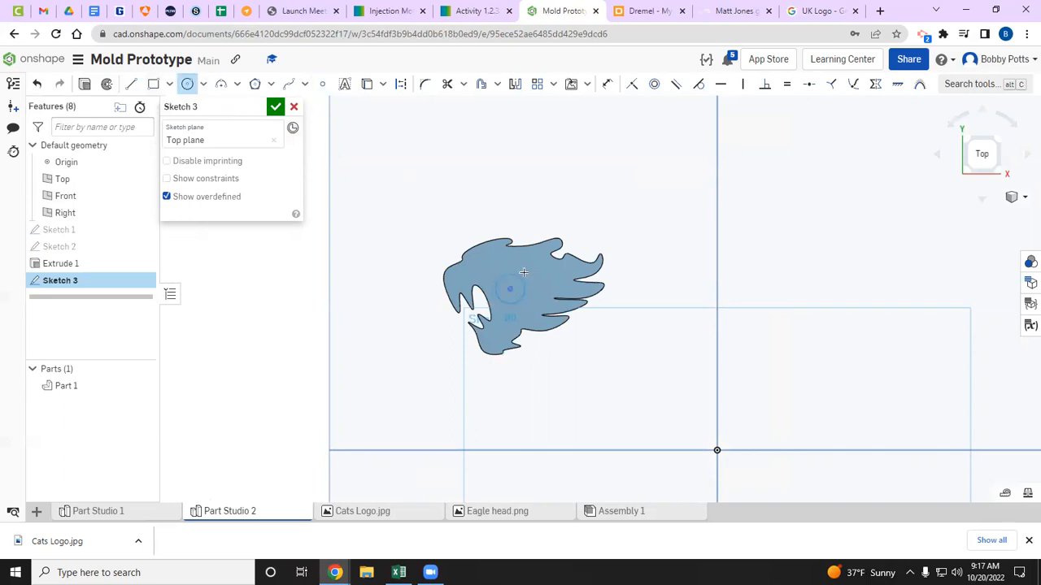
pyautogui.click(605, 222)
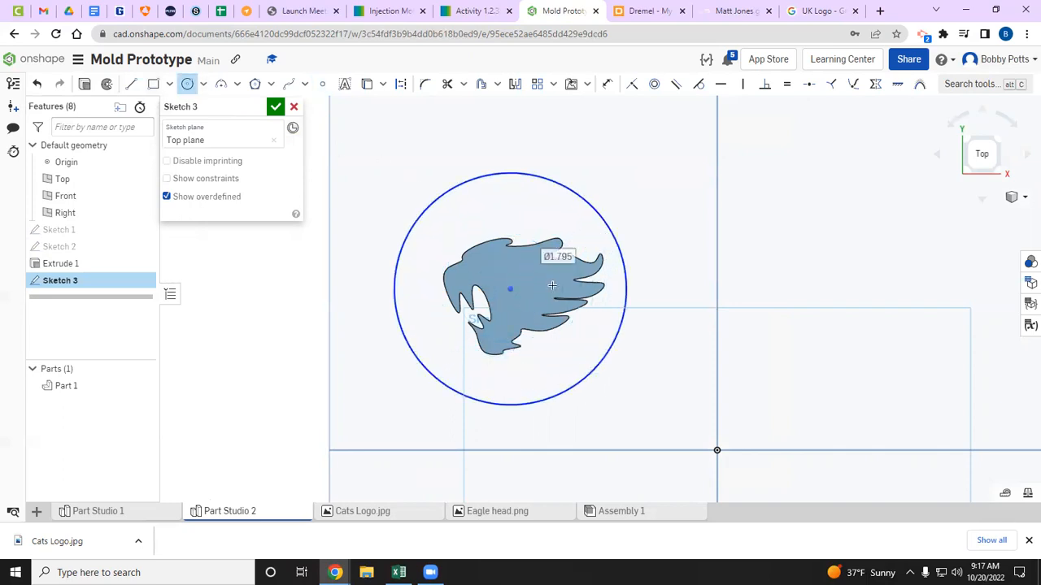
pyautogui.write('1.5')
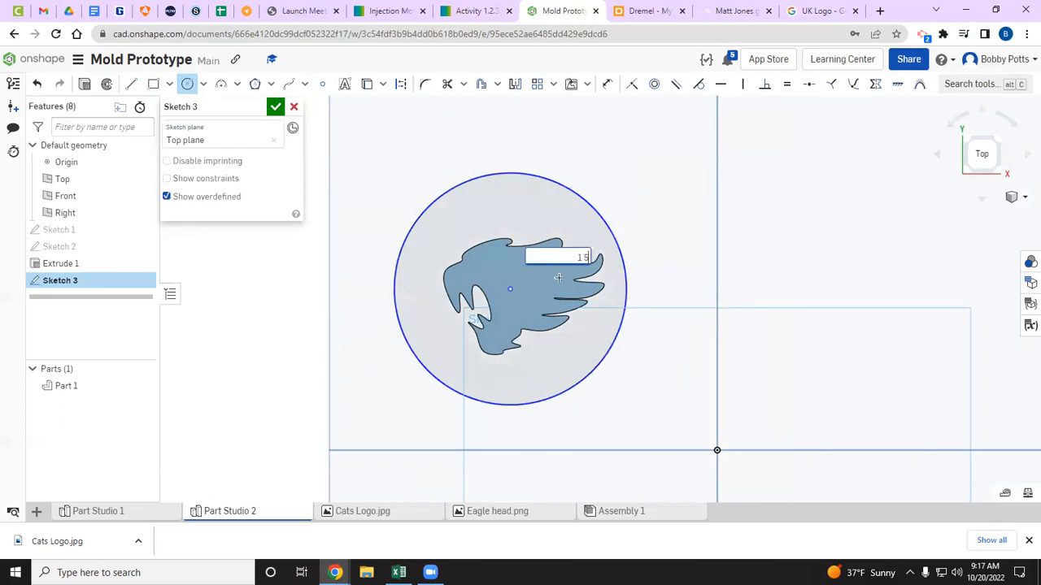
pyautogui.press('Return')
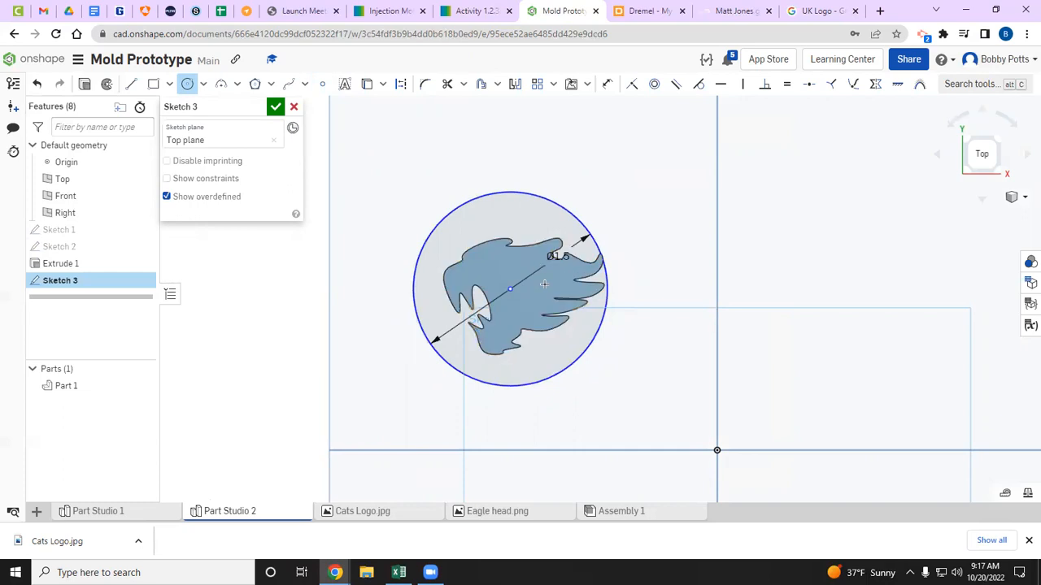
# - Shift the circle's centre slightly so the whole wildcat head lies inside the circle, and finish the sketch
pyautogui.press('Escape')
pyautogui.moveTo(509, 288); pyautogui.dragTo(522, 292)
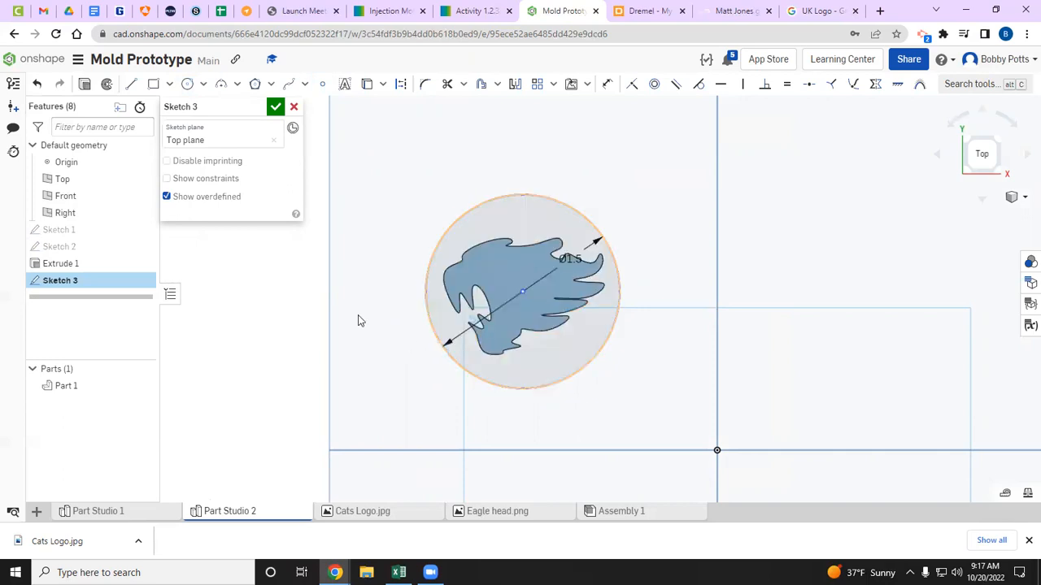
pyautogui.click(275, 107)
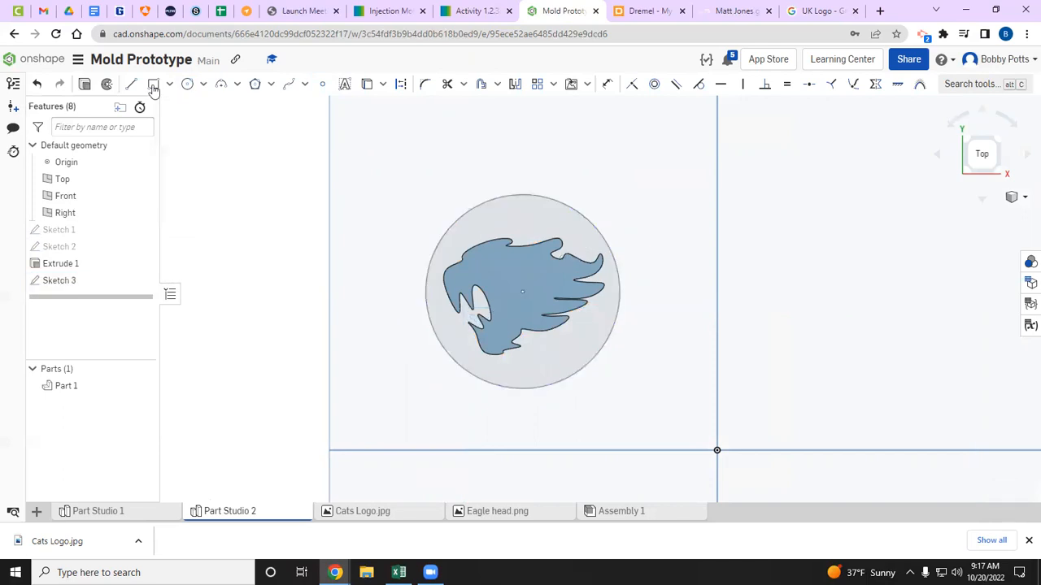
# - Extrude the circle 0.2 in and add it to the wildcat head part as a base disc
pyautogui.hotkey('shift', 'e')
pyautogui.click(515, 213)
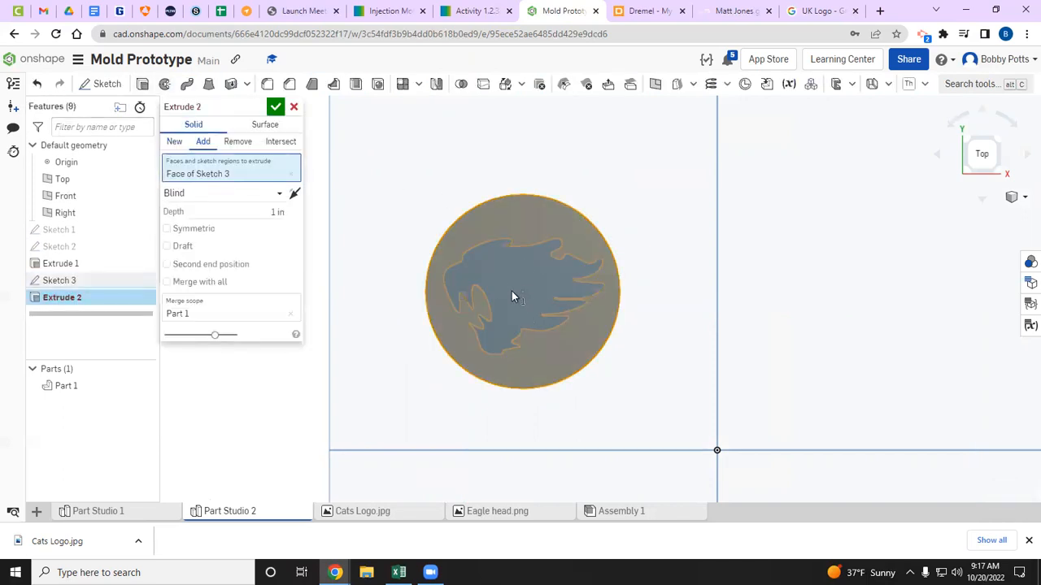
pyautogui.click(277, 212)
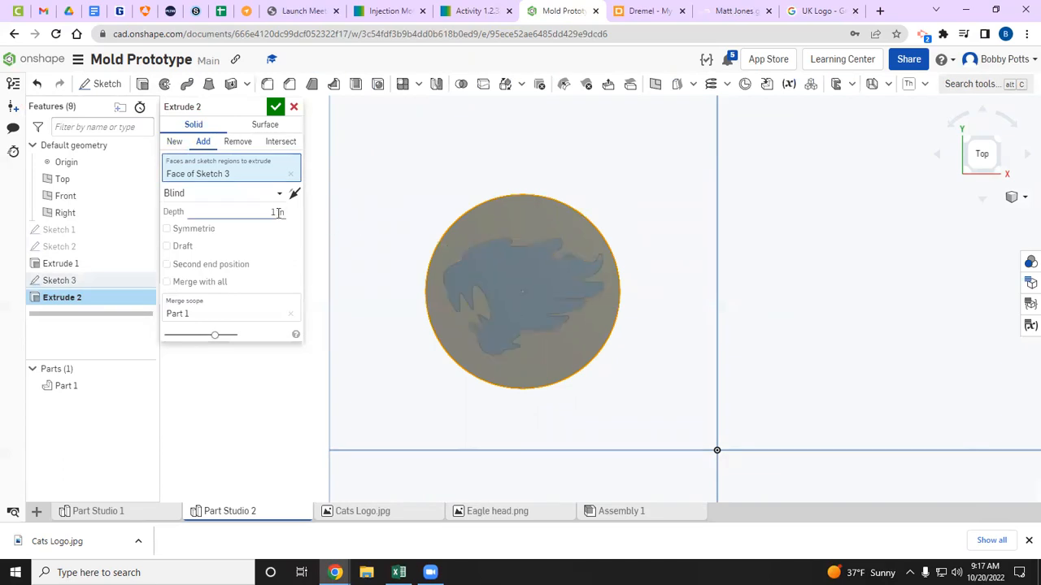
pyautogui.write('0.2')
pyautogui.press('Return')
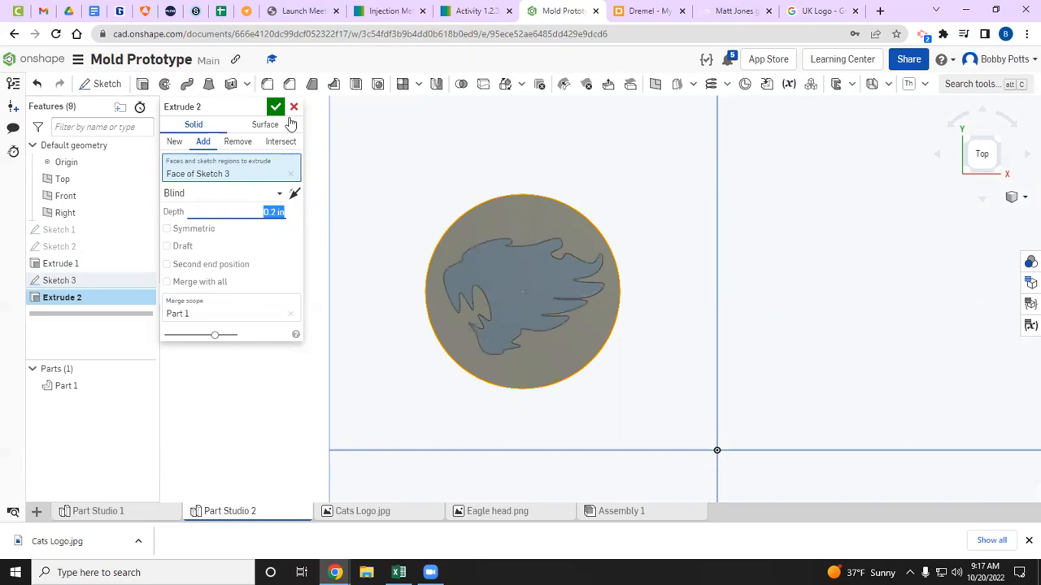
pyautogui.click(282, 109)
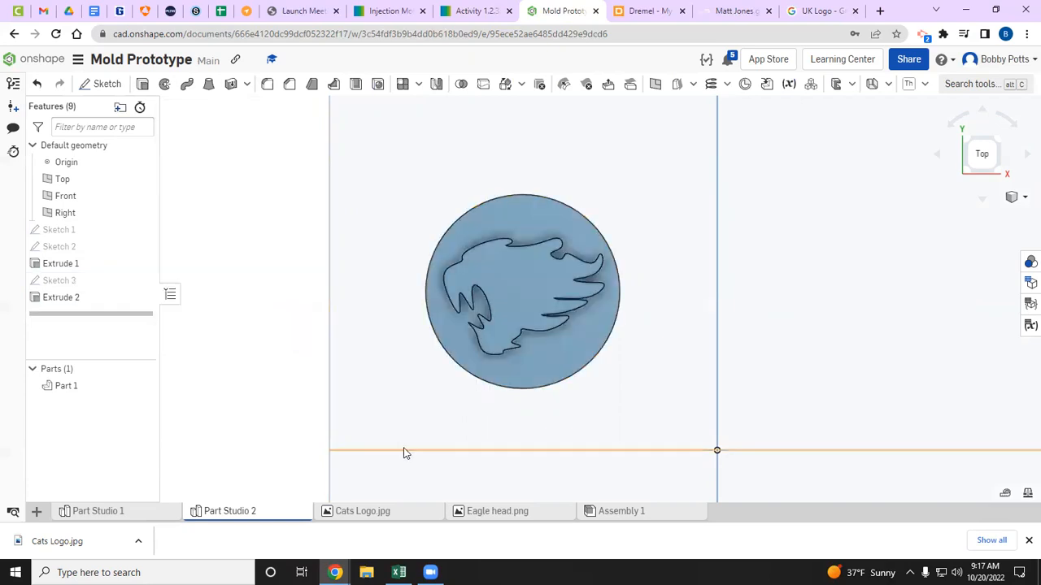
# - Examine the raised head and base disc from the front, then return to the top view
pyautogui.press('Up')
pyautogui.press('Up')
pyautogui.press('Up')
pyautogui.press('Up')
pyautogui.press('Up')
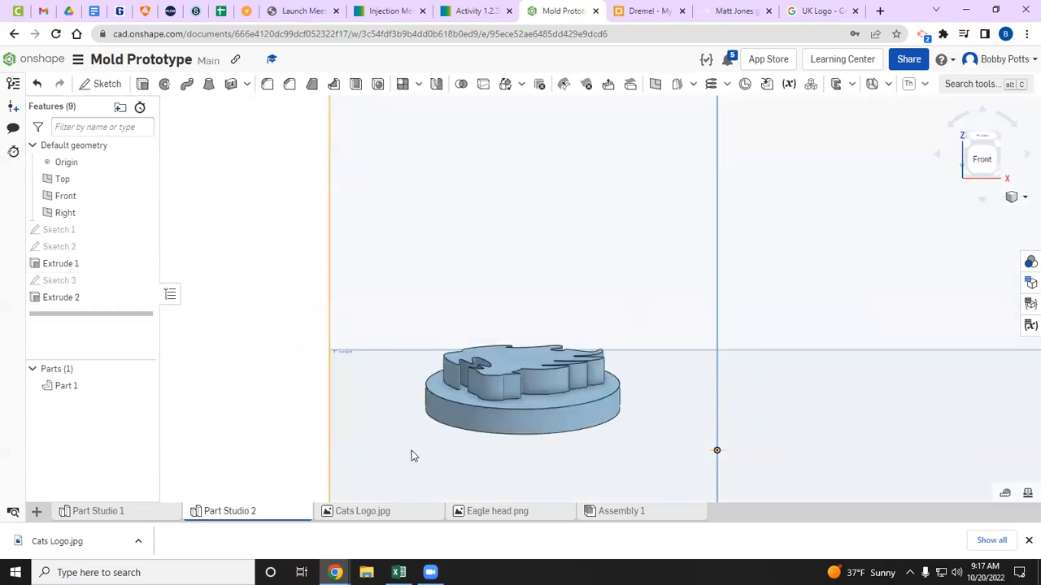
pyautogui.press('Down')
pyautogui.press('Down')
pyautogui.press('Down')
pyautogui.press('Down')
pyautogui.press('Down')
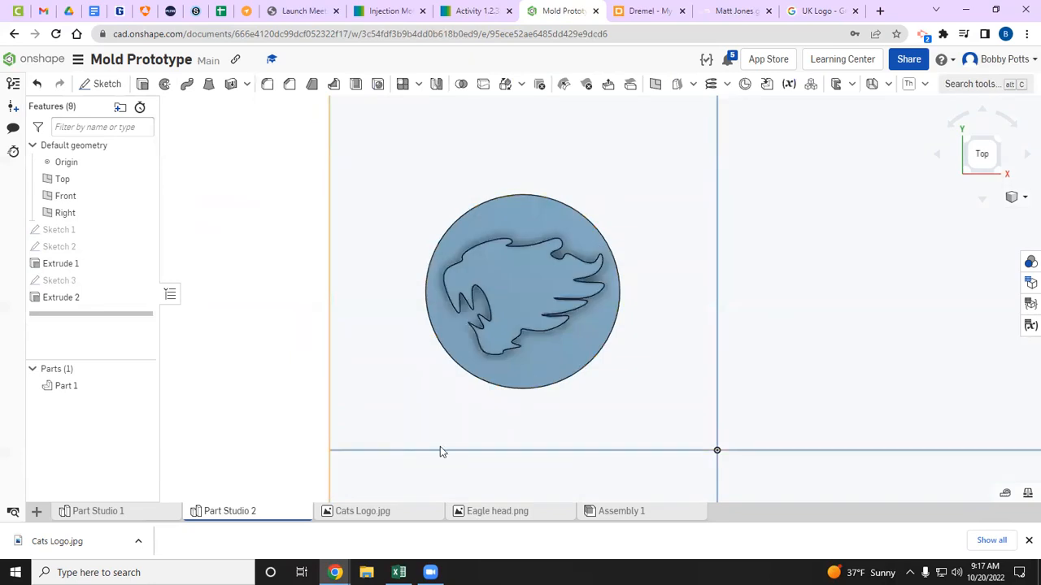
# - Show Sketch 1, trace the light brow, nose and jaw highlights with closed splines in a new sketch on the head's top face, and finish it
pyautogui.click(59, 299)
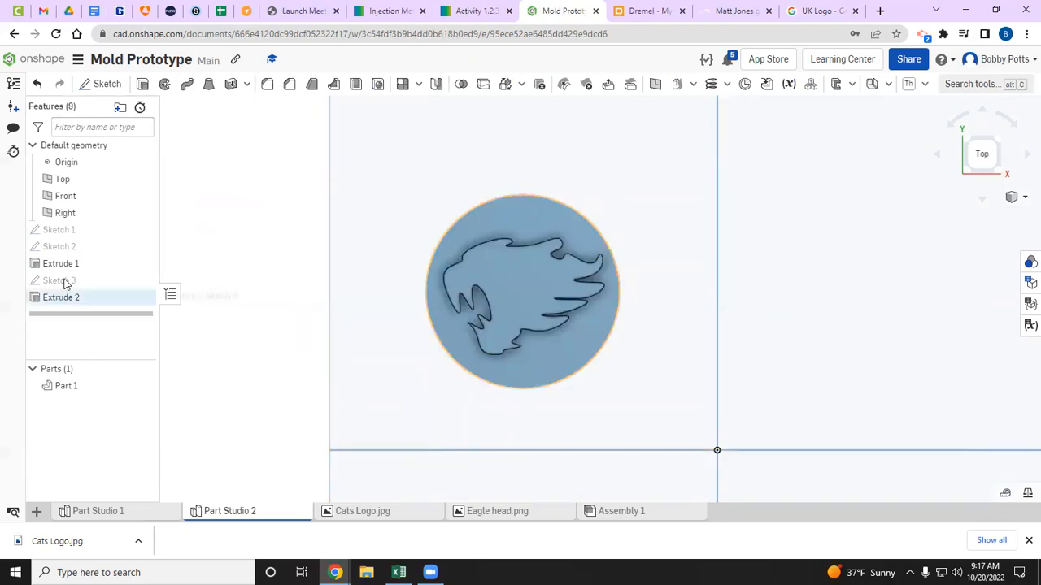
pyautogui.click(142, 230)
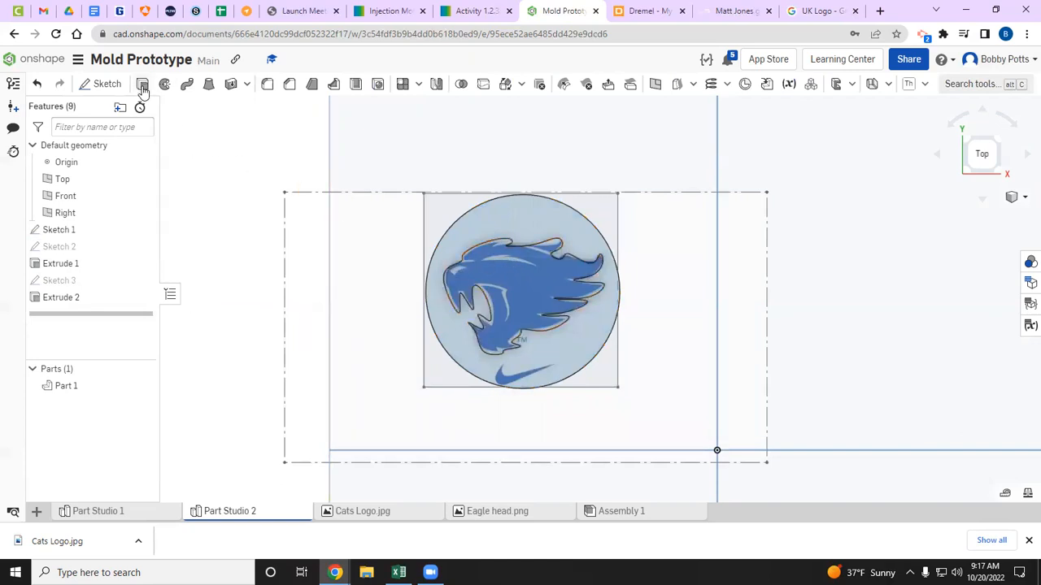
pyautogui.click(102, 84)
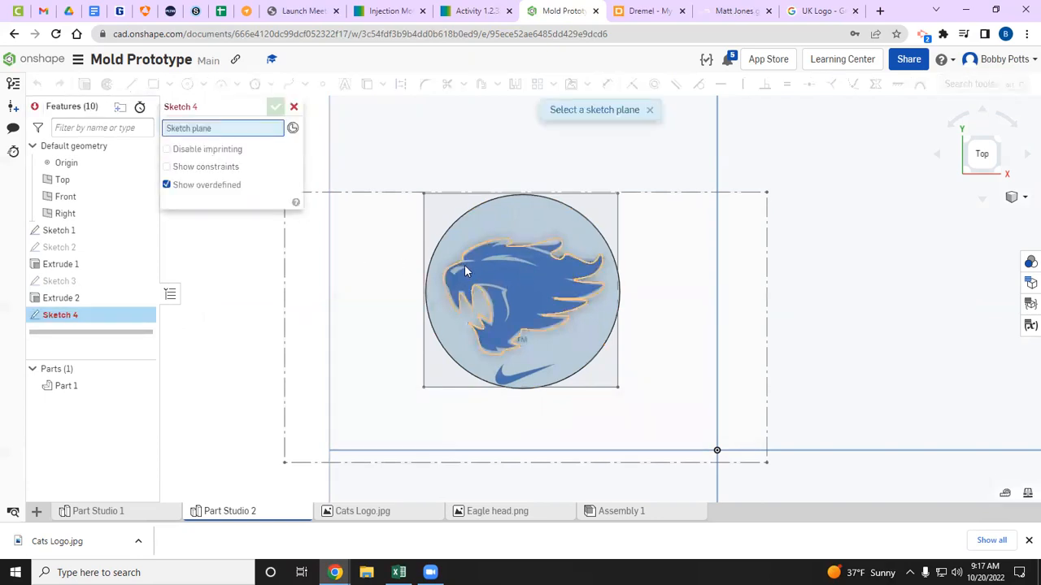
pyautogui.click(532, 283)
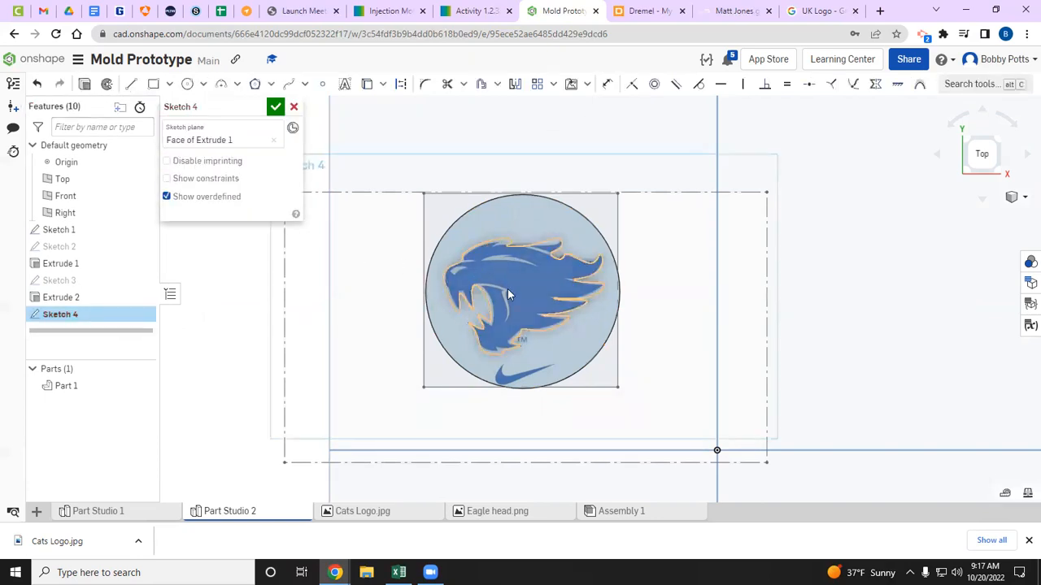
pyautogui.scroll(4, 503, 276)
pyautogui.click(289, 84)
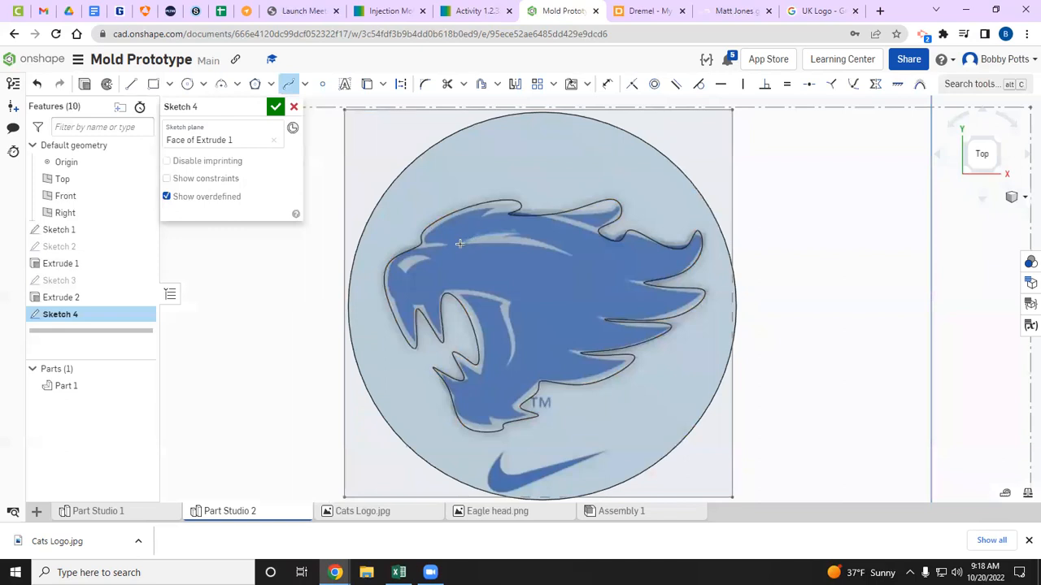
pyautogui.click(513, 231)
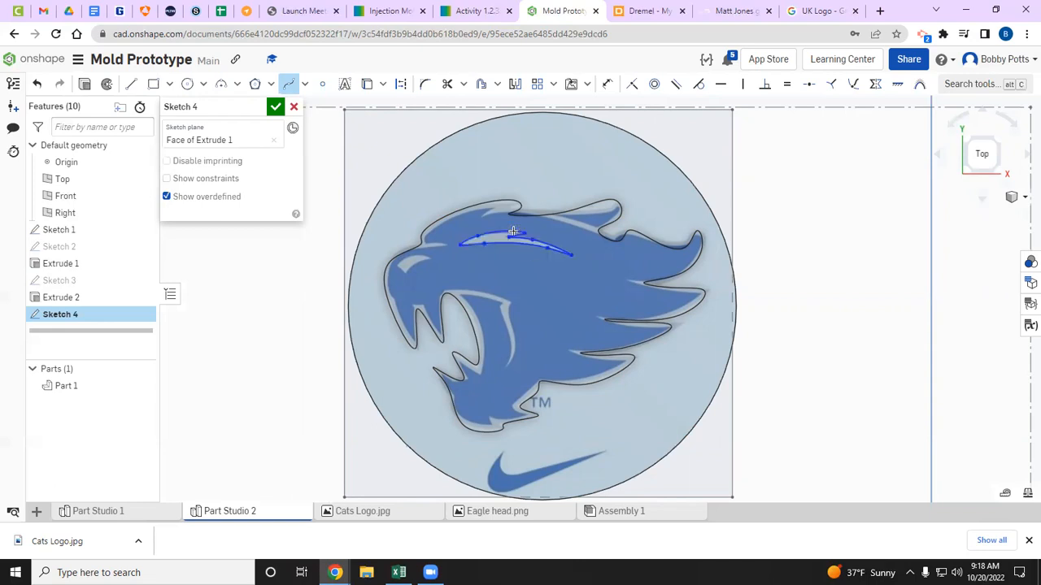
pyautogui.click(425, 260)
pyautogui.click(449, 290)
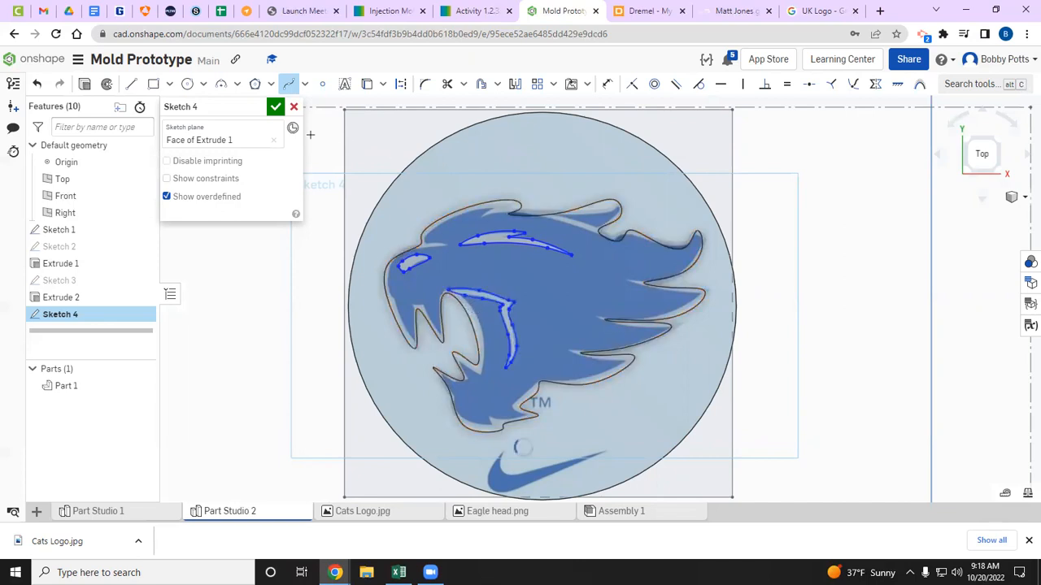
pyautogui.click(274, 108)
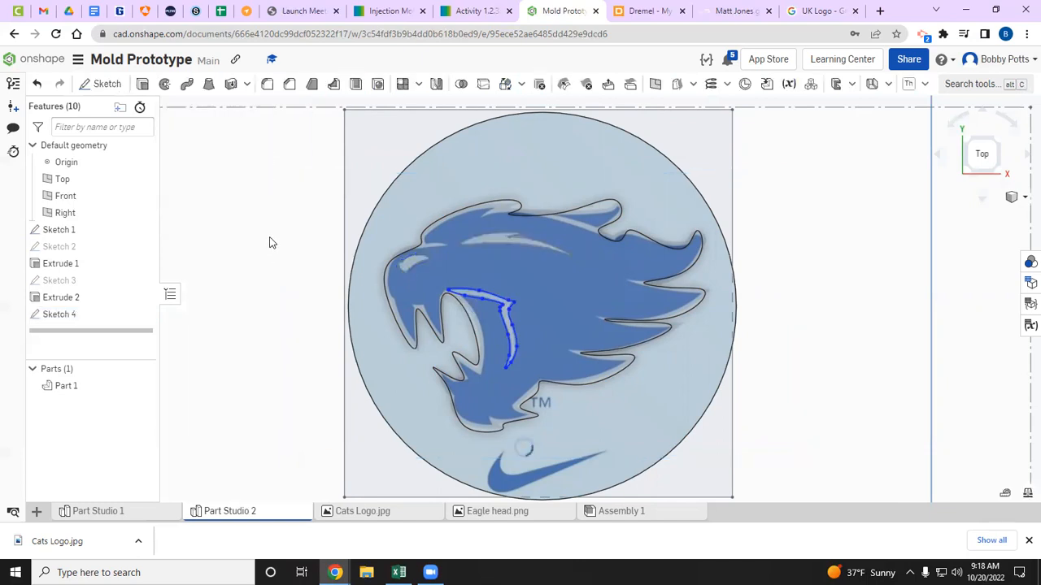
# - Cut the three highlight regions 0.05 in deep into the wildcat head with a Remove extrude, and hide Sketch 1
pyautogui.click(142, 85)
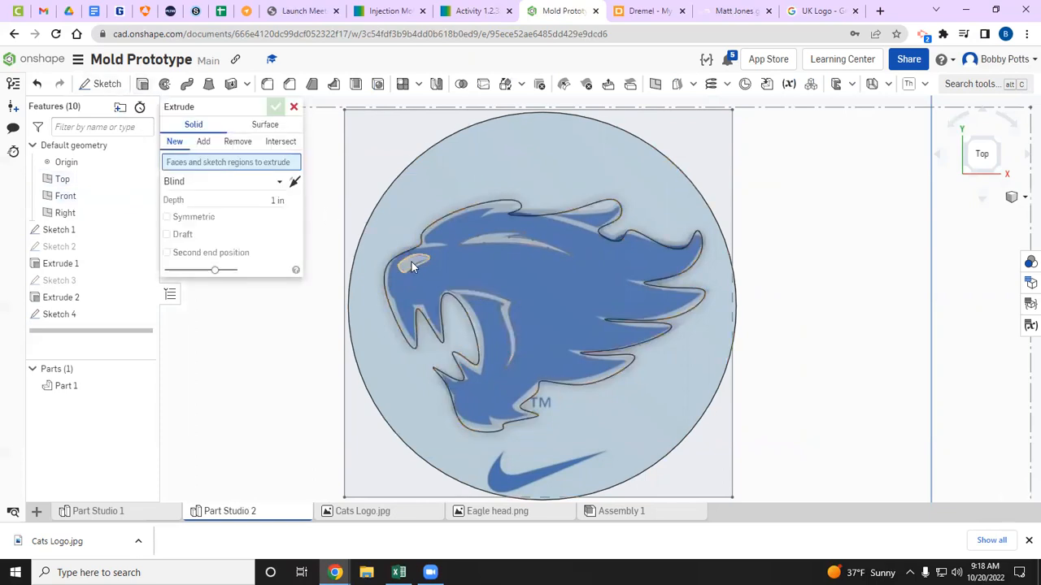
pyautogui.click(414, 266)
pyautogui.click(497, 239)
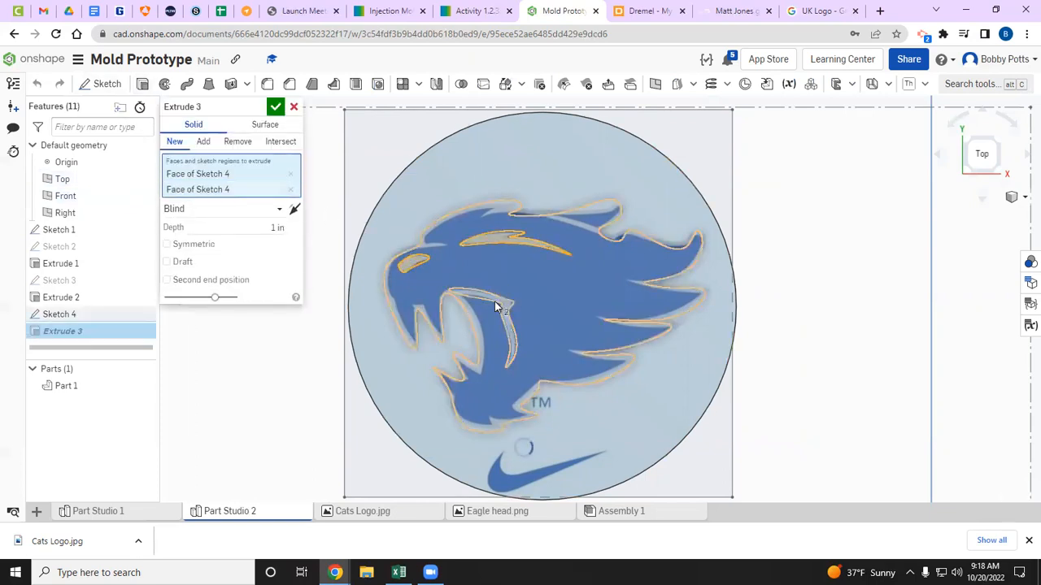
pyautogui.click(505, 304)
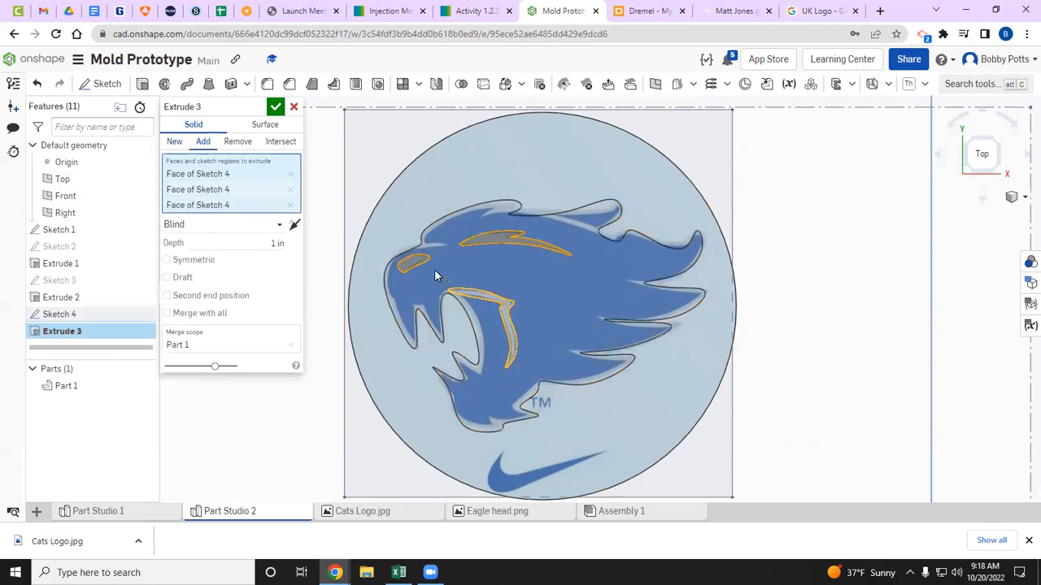
pyautogui.click(227, 142)
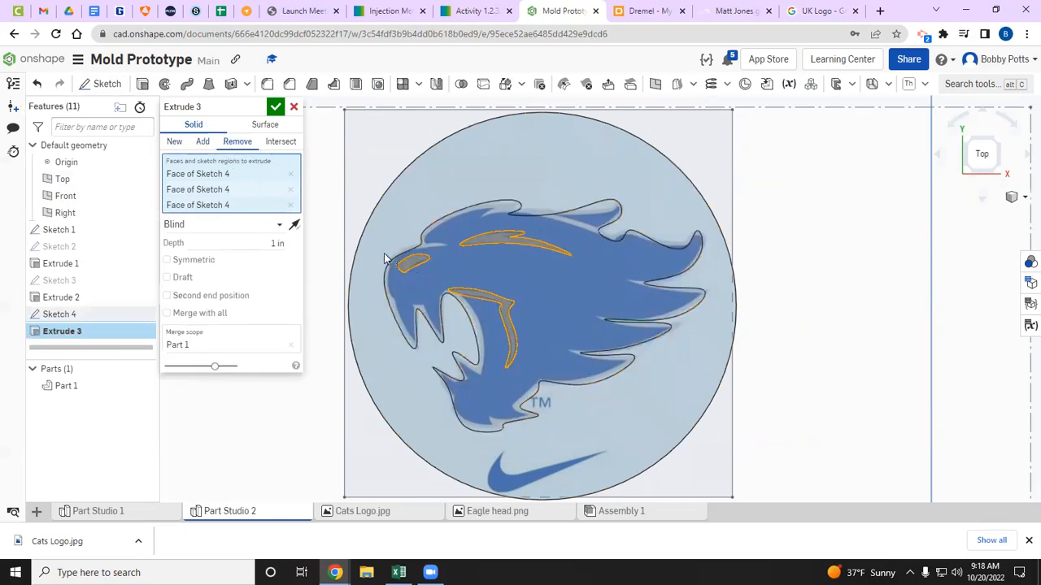
pyautogui.click(268, 243)
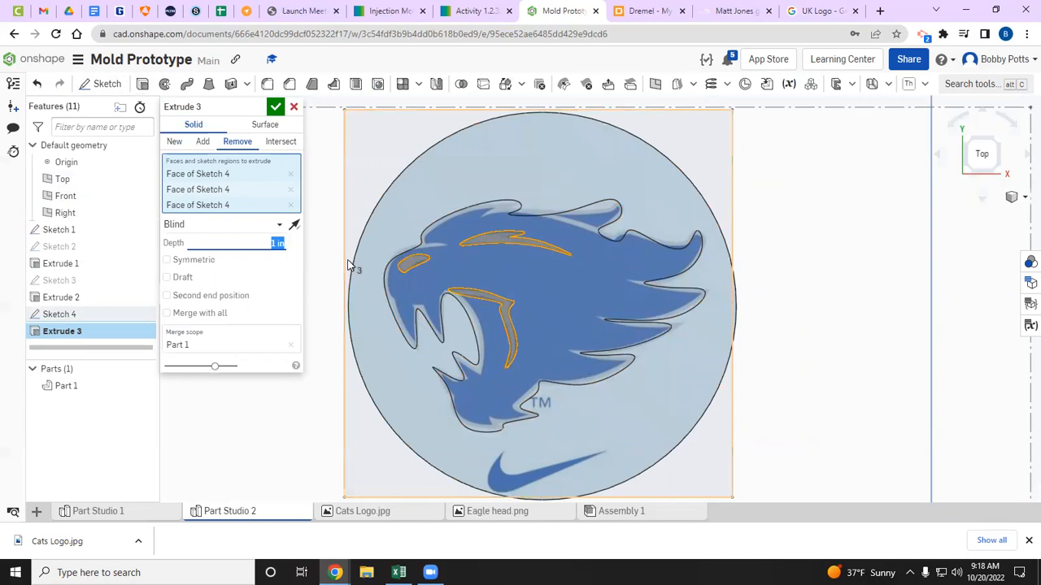
pyautogui.write('0.05')
pyautogui.click(276, 107)
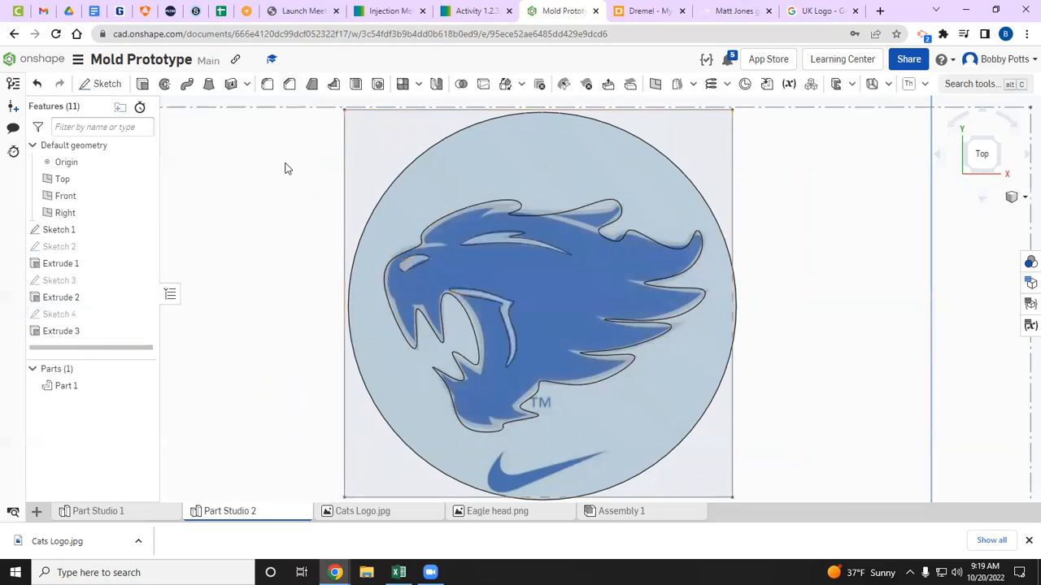
pyautogui.click(142, 230)
# - Examine the engraved details and the raised head of the finished part by tilting between top and front views
pyautogui.press('Up')
pyautogui.press('Up')
pyautogui.press('Up')
pyautogui.press('Up')
pyautogui.press('Up')
pyautogui.press('Down')
pyautogui.press('Down')
pyautogui.press('Down')
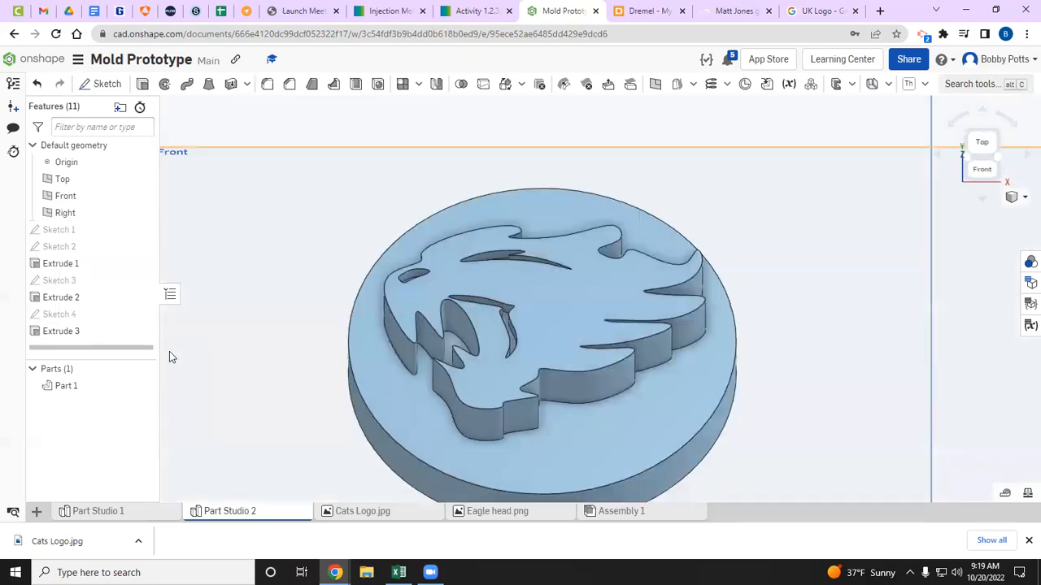
pyautogui.press('Down')
pyautogui.press('Down')
pyautogui.press('Up')
pyautogui.press('Up')
pyautogui.press('Up')
pyautogui.press('Up')
pyautogui.press('Up')
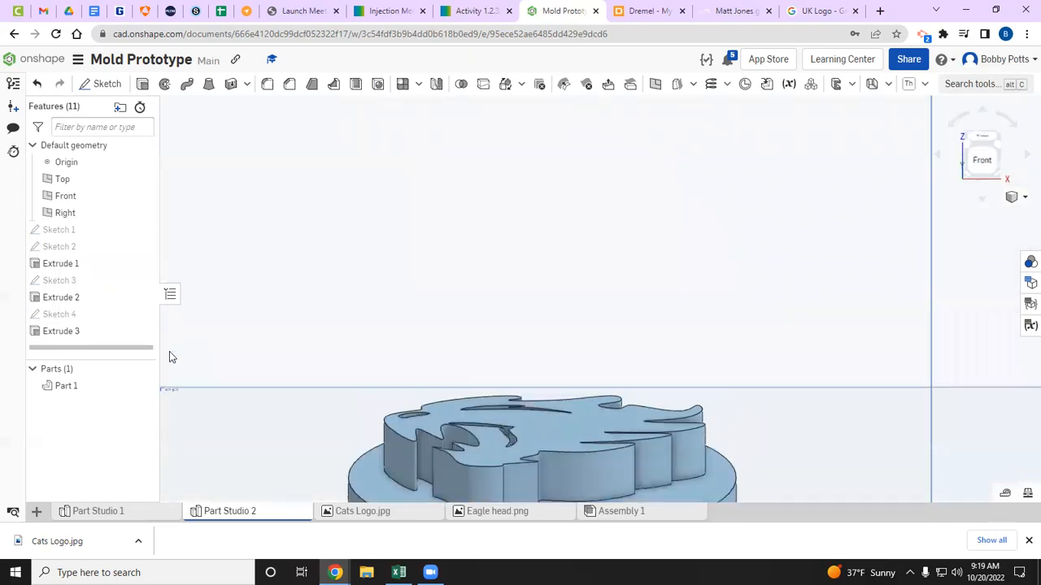
# - Examine the wildcat head's height above the round base by tilting the part between an angled top view and the front view
pyautogui.scroll(-3, 421, 265)
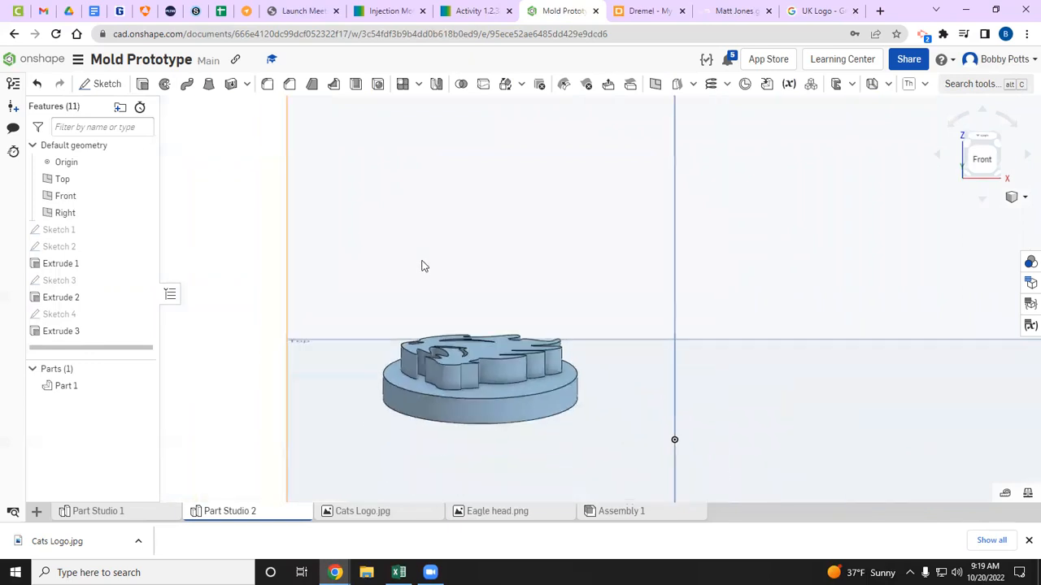
pyautogui.press('Down')
pyautogui.press('Down')
pyautogui.press('Down')
pyautogui.press('Down')
pyautogui.press('Down')
pyautogui.press('Up')
pyautogui.press('Up')
pyautogui.press('Up')
pyautogui.press('Up')
pyautogui.press('Up')
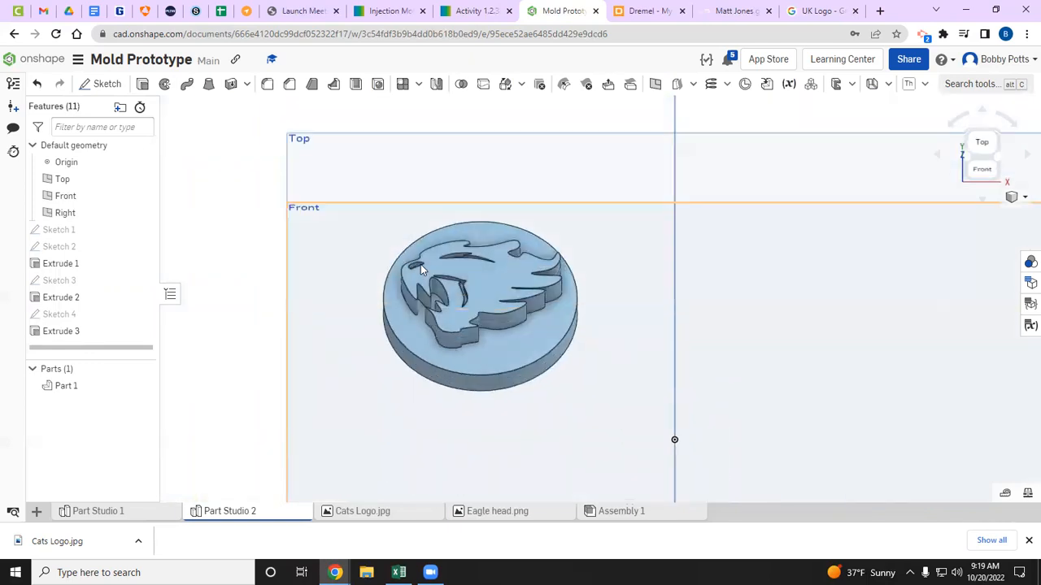
pyautogui.press('Up')
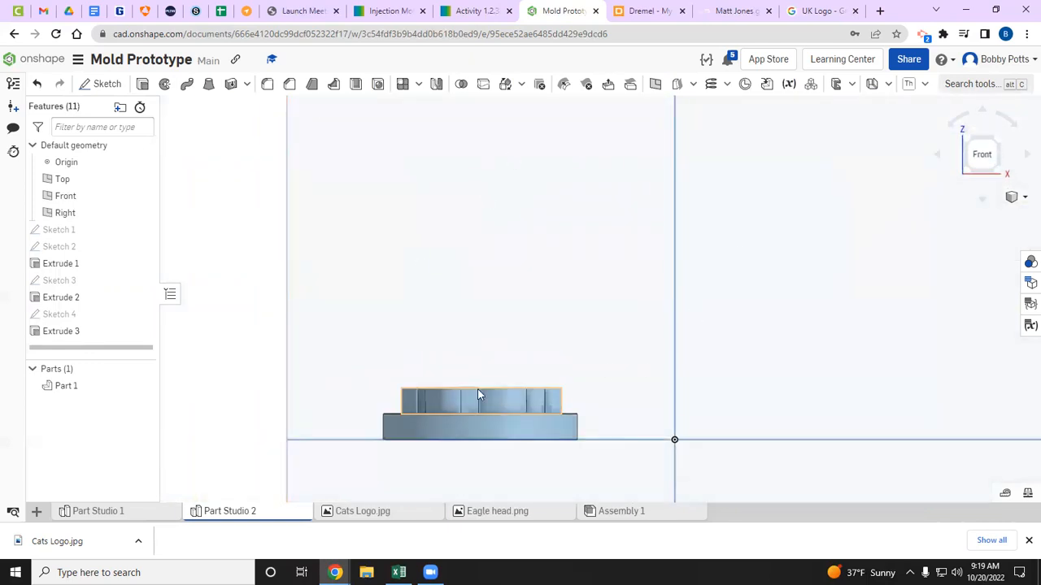
# - Edit the wildcat head's extrusion, Extrude 1, and set its depth to 0.3 in
pyautogui.doubleClick(61, 263)
pyautogui.click(263, 210)
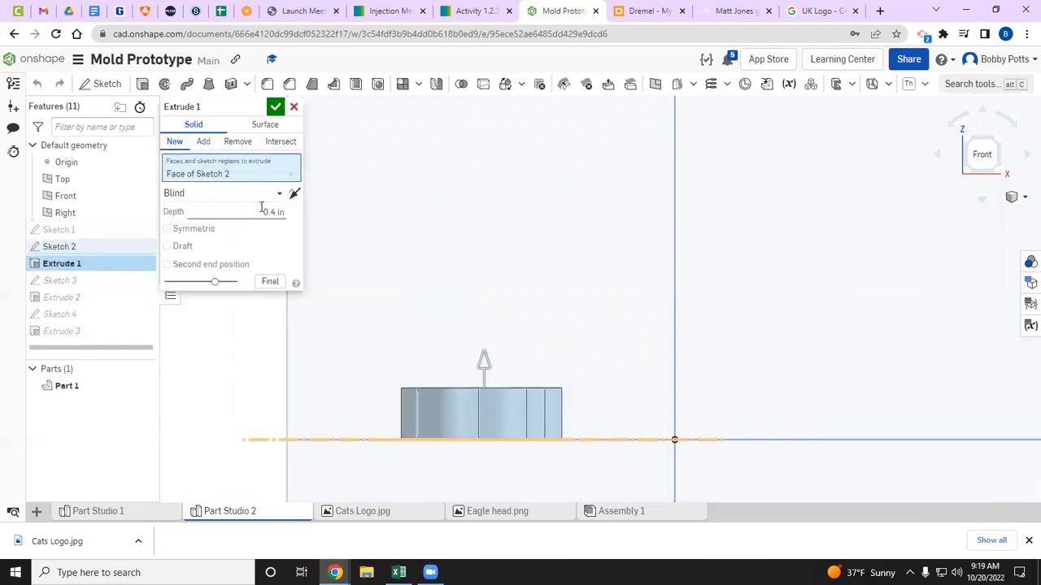
pyautogui.write('0.3')
pyautogui.press('Return')
pyautogui.click(277, 108)
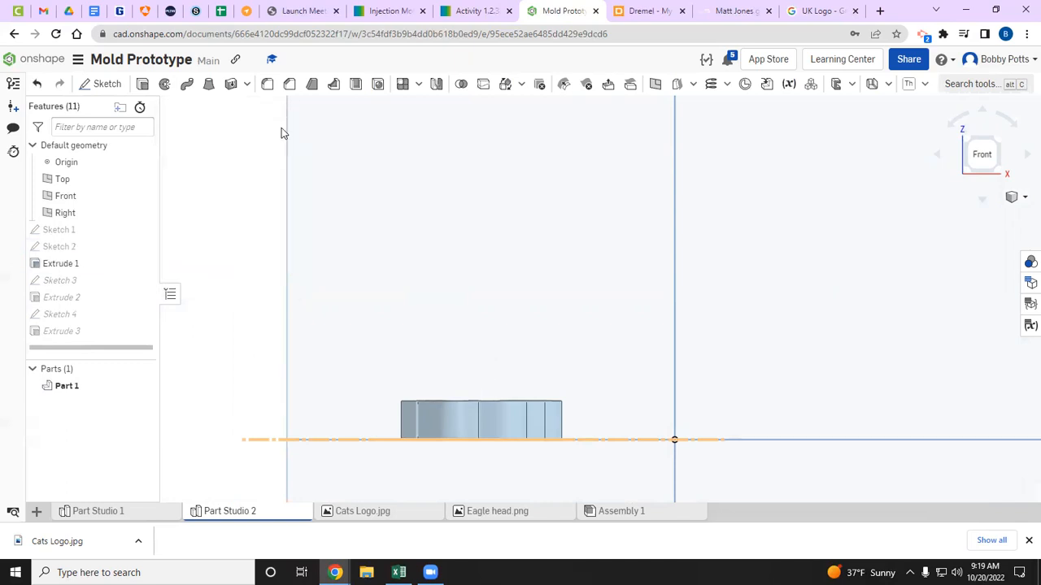
# - Examine the lowered head and its engraved details on the round base from the front and from tilted top views
pyautogui.scroll(-3, 424, 288)
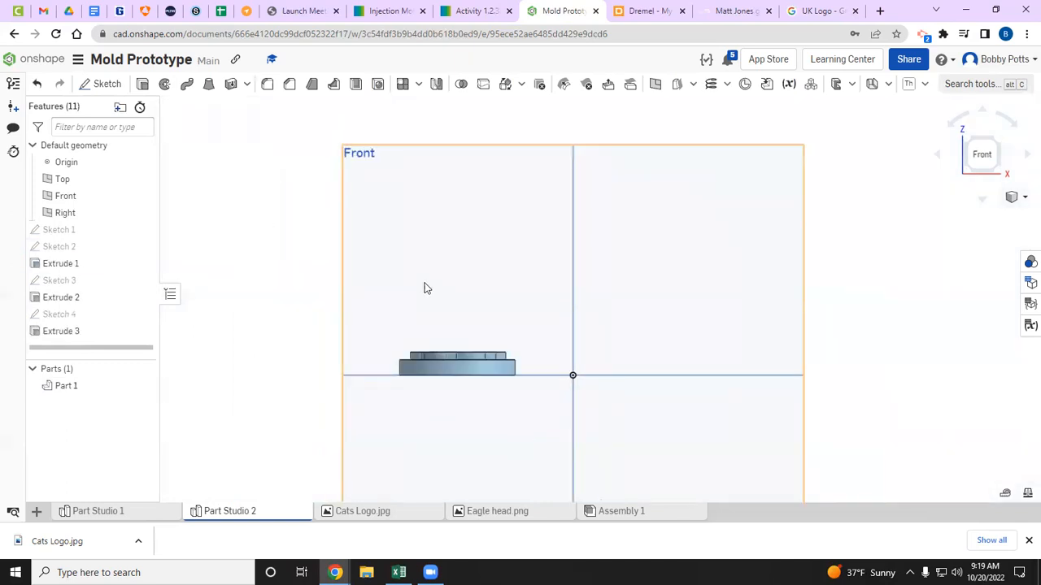
pyautogui.scroll(2, 425, 288)
pyautogui.hotkey('shift', '5')
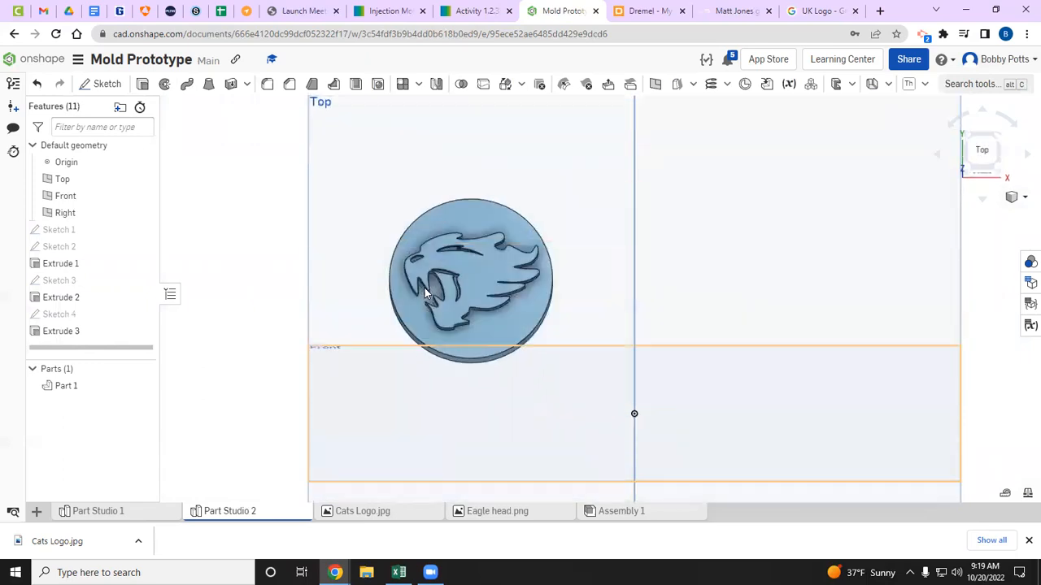
pyautogui.press('Up')
pyautogui.press('Up')
pyautogui.press('Up')
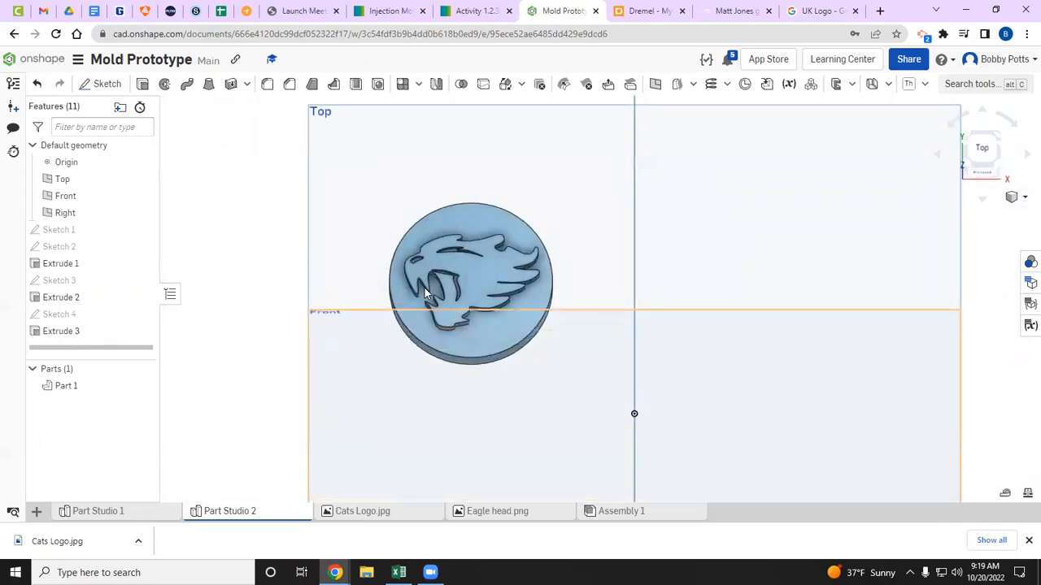
pyautogui.press('Down')
pyautogui.press('Up')
pyautogui.press('Up')
pyautogui.press('Down')
pyautogui.press('Down')
pyautogui.press('Down')
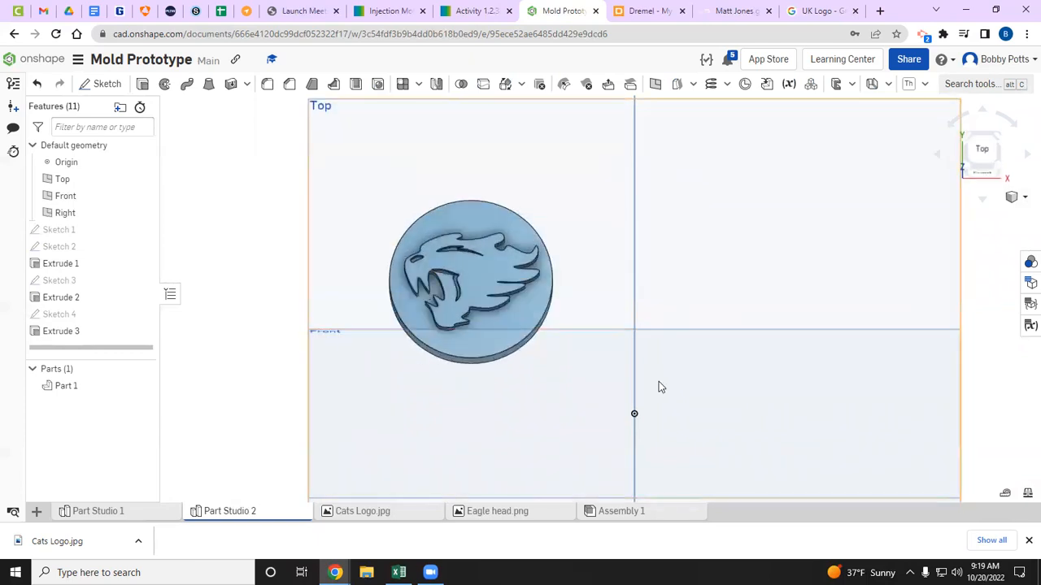